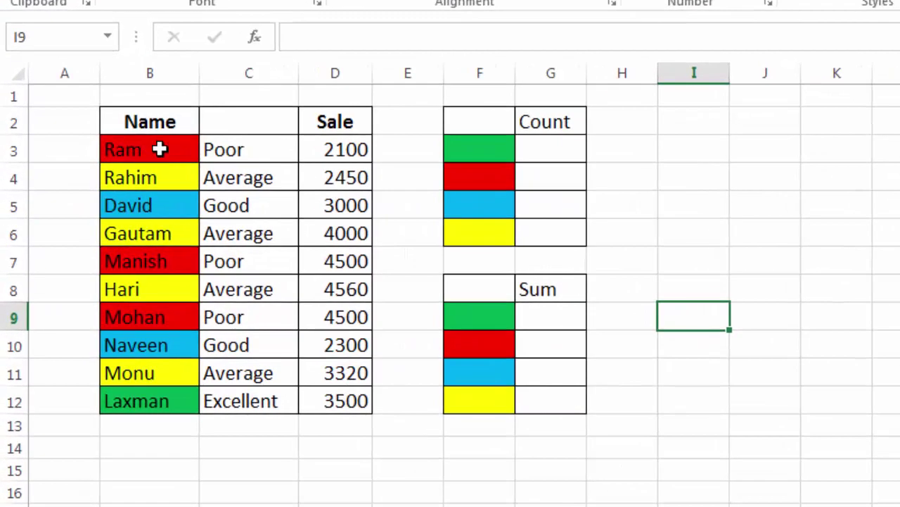
Select the coloured names in B3:B12 and the sale figures in D3:D10.
{"action": "left_click_drag", "start_coordinate": [157, 148], "coordinate": [161, 393]}
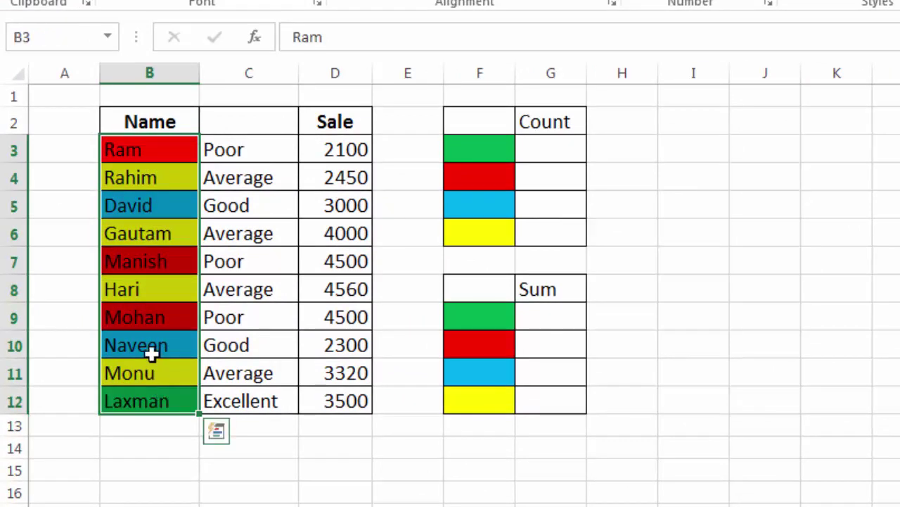
{"action": "left_click", "coordinate": [152, 346]}
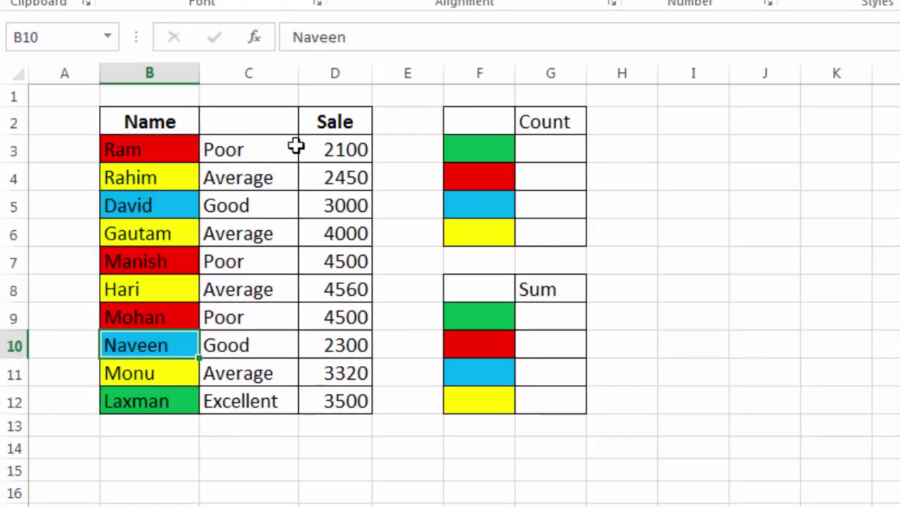
{"action": "left_click_drag", "start_coordinate": [345, 143], "coordinate": [338, 345]}
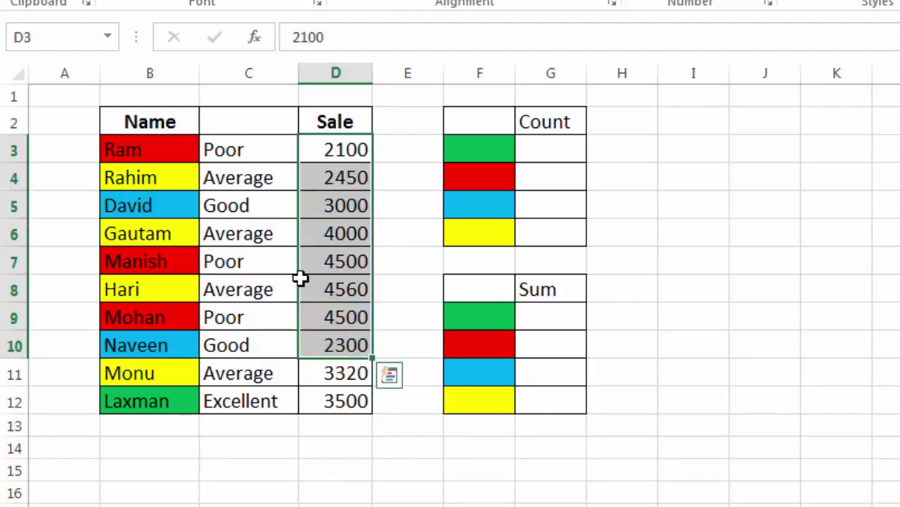
Select the Poor/Average/Good/Excellent ratings in C3:C12.
{"action": "left_click_drag", "start_coordinate": [253, 150], "coordinate": [253, 176]}
{"action": "left_click", "coordinate": [254, 150]}
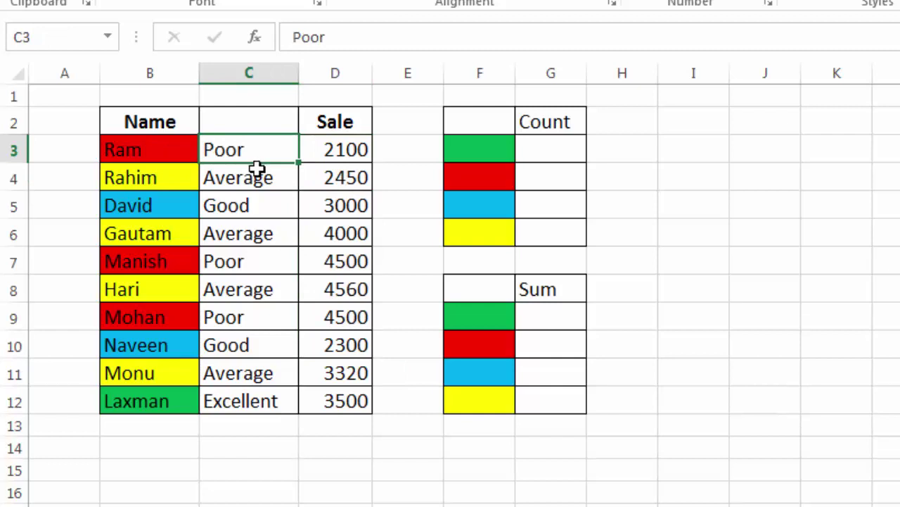
{"action": "left_click", "coordinate": [255, 176]}
{"action": "left_click", "coordinate": [255, 156]}
{"action": "left_click", "coordinate": [255, 211]}
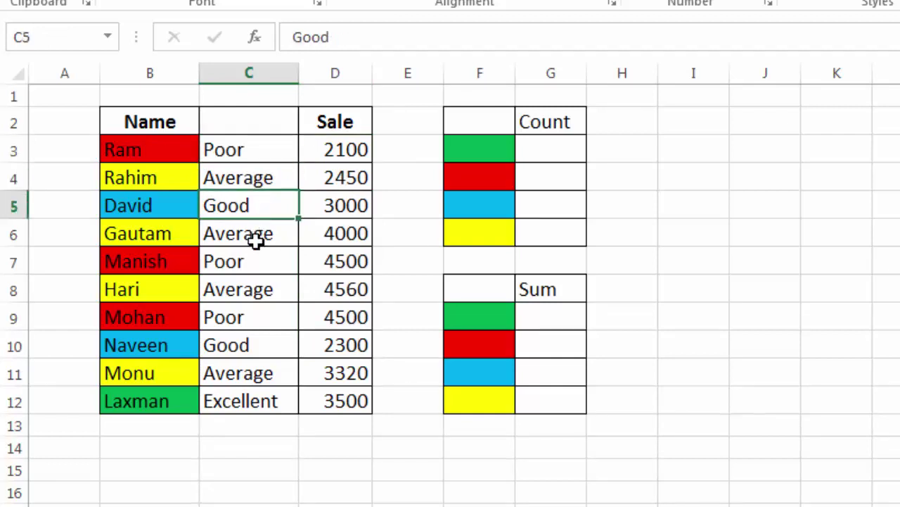
{"action": "left_click", "coordinate": [266, 401]}
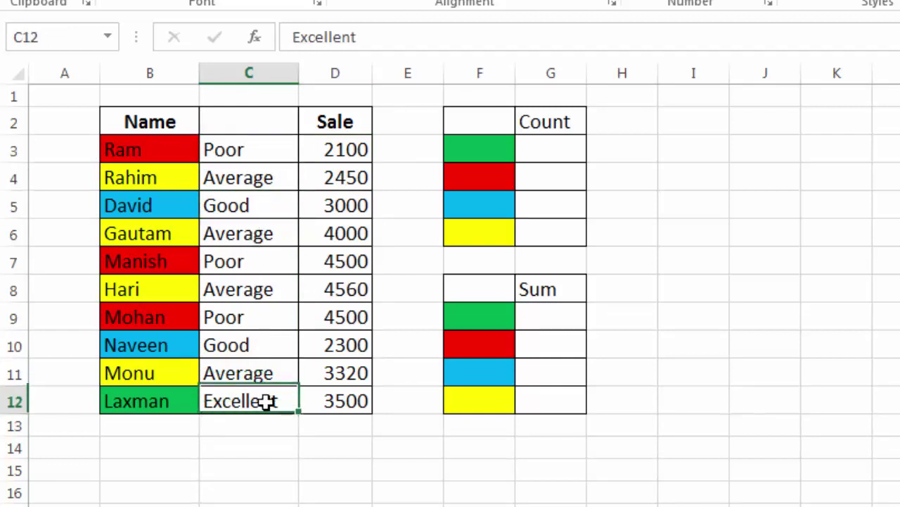
{"action": "left_click", "coordinate": [264, 374]}
{"action": "left_click", "coordinate": [262, 350]}
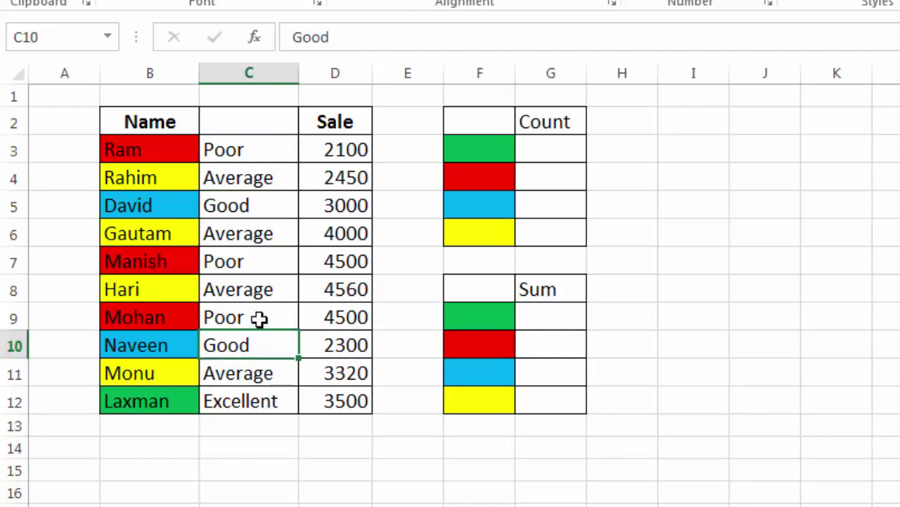
{"action": "left_click", "coordinate": [257, 317]}
{"action": "left_click", "coordinate": [257, 289]}
{"action": "left_click", "coordinate": [244, 260]}
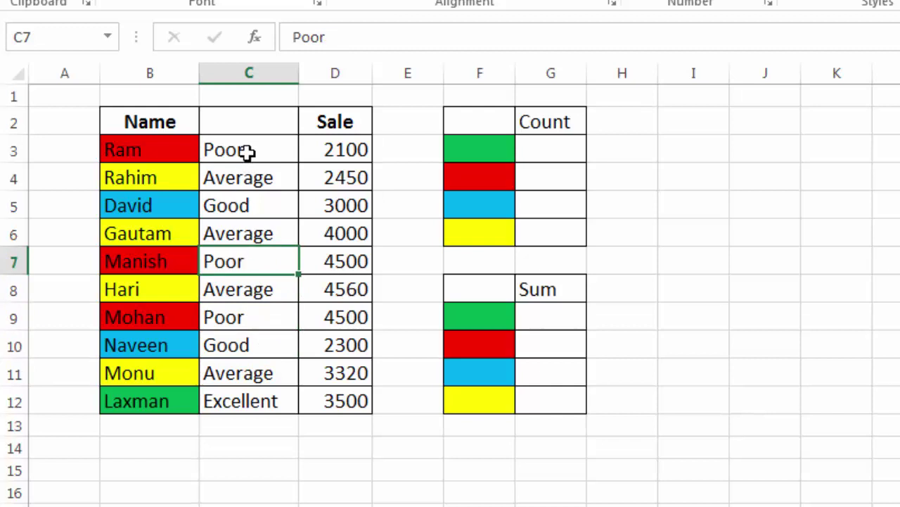
{"action": "left_click_drag", "start_coordinate": [247, 151], "coordinate": [261, 401]}
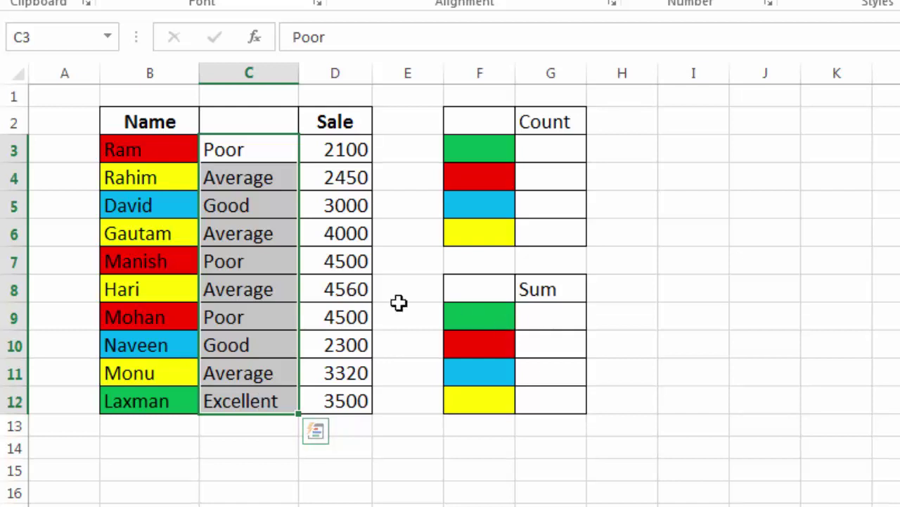
{"action": "left_click", "coordinate": [275, 267]}
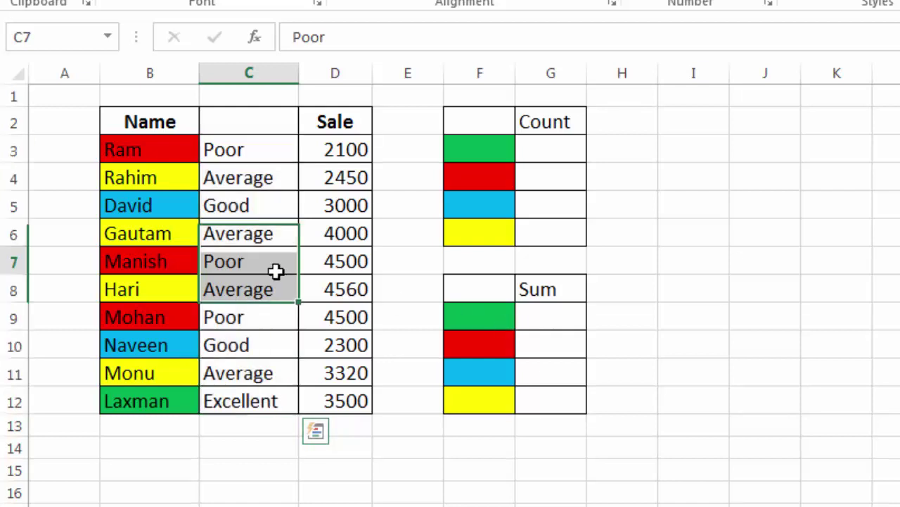
Delete rating column C so the Sale figures sit beside the names.
{"action": "left_click", "coordinate": [252, 71]}
{"action": "right_click", "coordinate": [263, 176]}
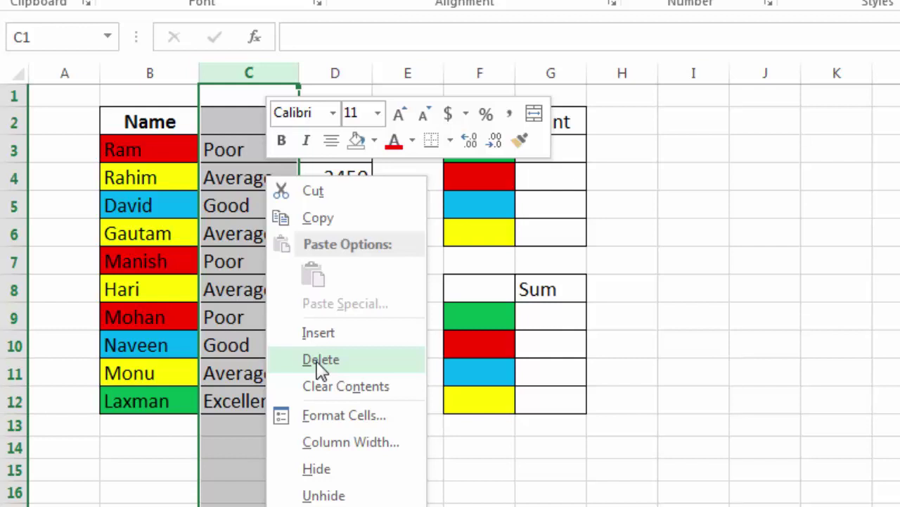
{"action": "left_click", "coordinate": [320, 360]}
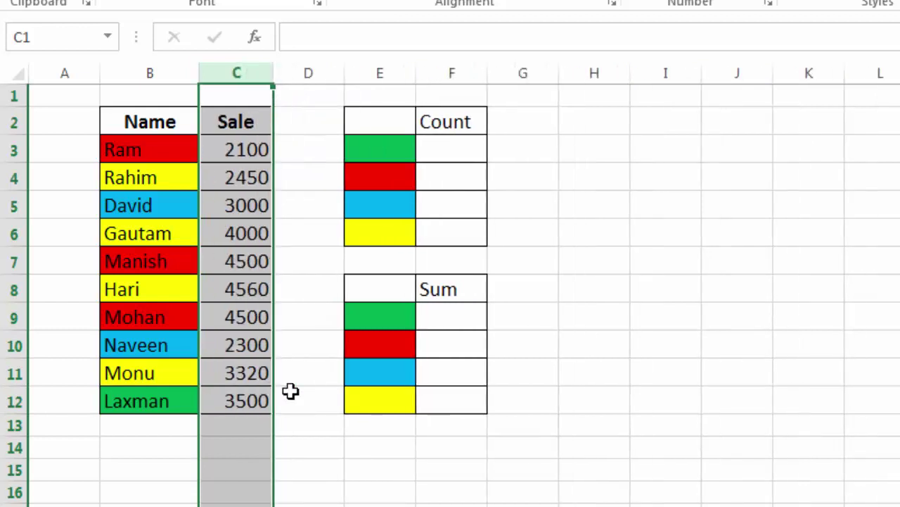
{"action": "left_click", "coordinate": [299, 392]}
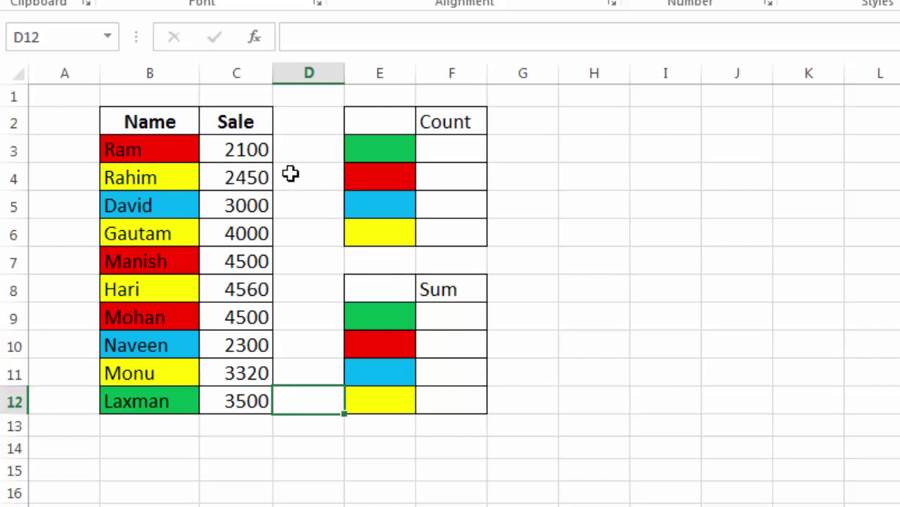
{"action": "left_click", "coordinate": [157, 150]}
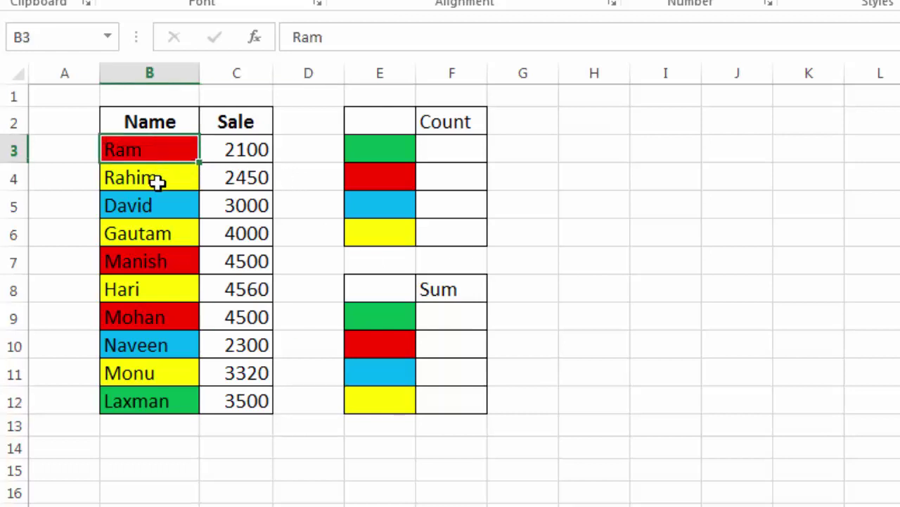
{"action": "left_click", "coordinate": [155, 181]}
{"action": "left_click", "coordinate": [157, 234]}
{"action": "left_click", "coordinate": [158, 261]}
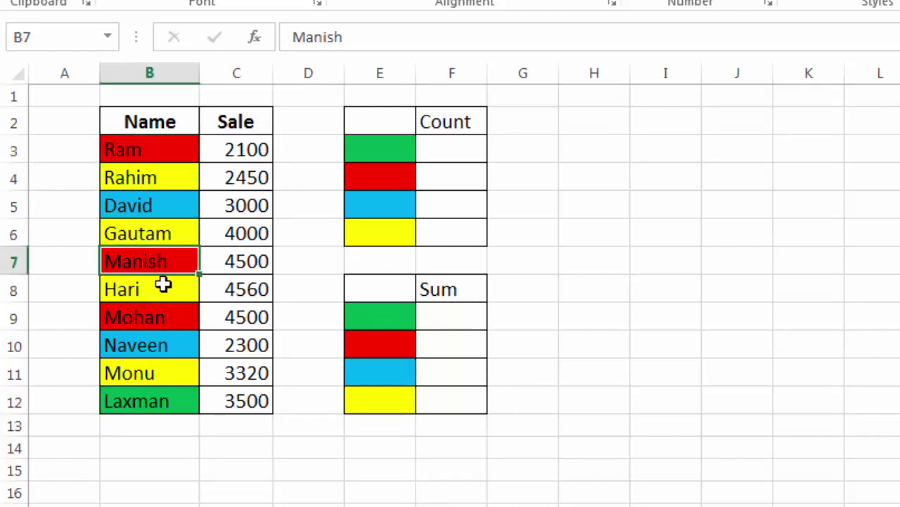
{"action": "left_click", "coordinate": [163, 287]}
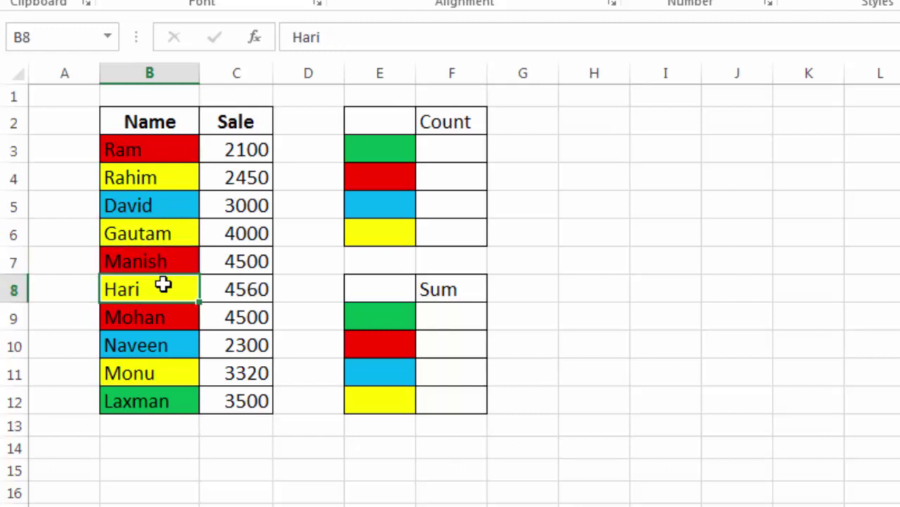
{"action": "left_click", "coordinate": [164, 402]}
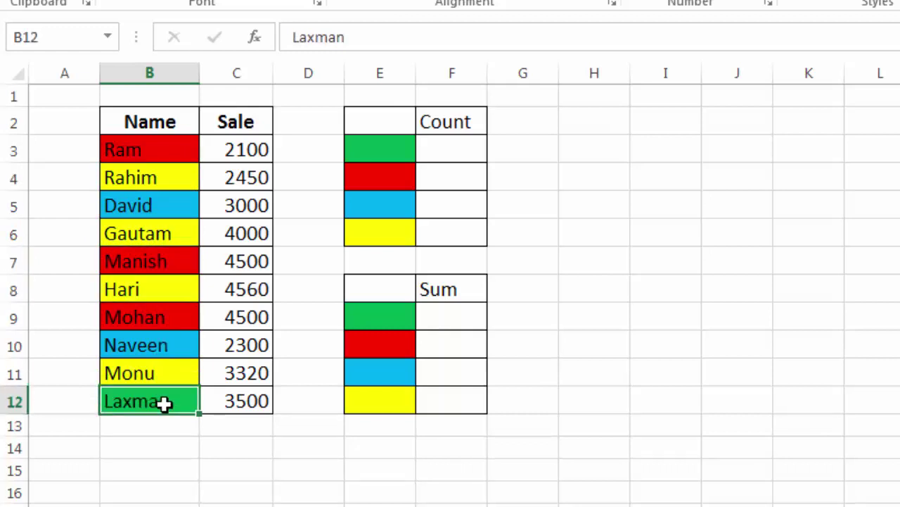
{"action": "left_click", "coordinate": [156, 348]}
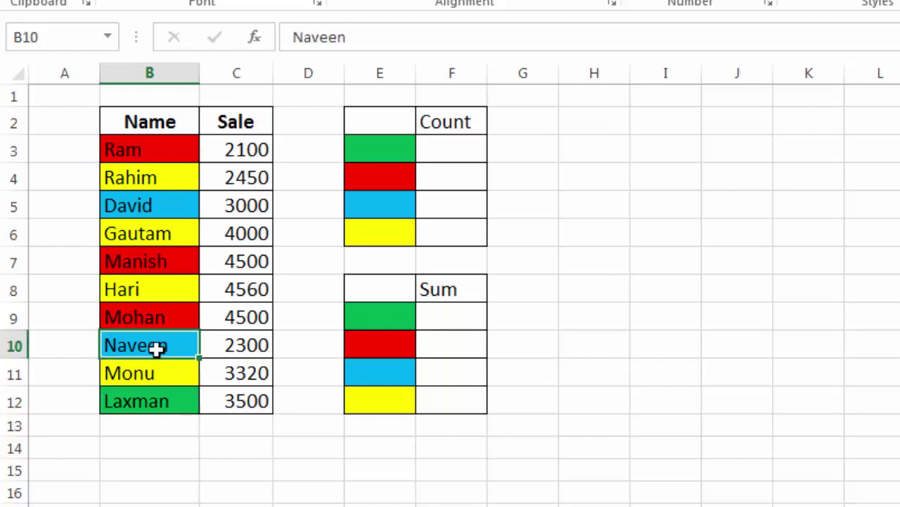
{"action": "left_click", "coordinate": [156, 367]}
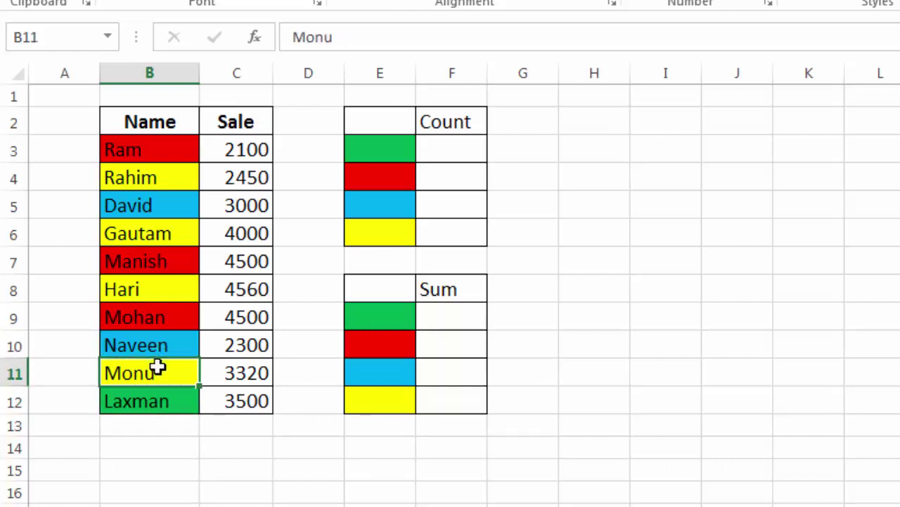
{"action": "left_click", "coordinate": [152, 317]}
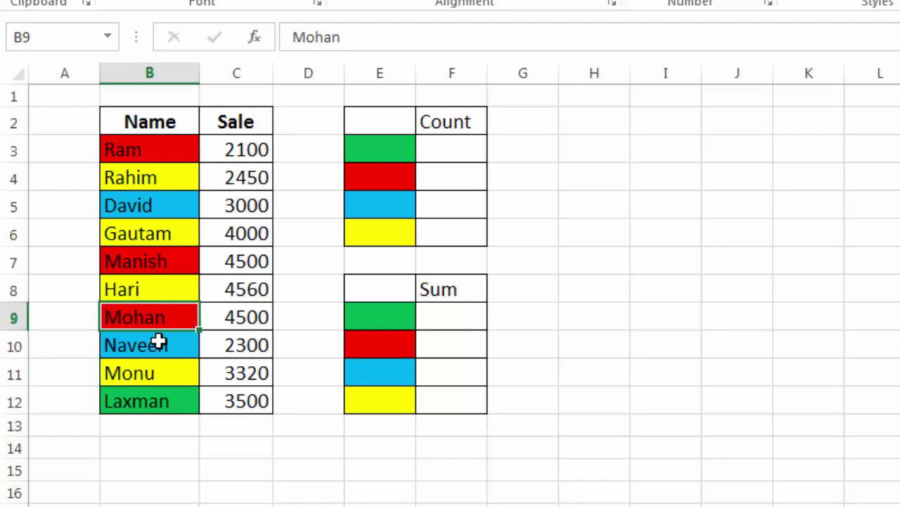
{"action": "key", "text": "Up"}
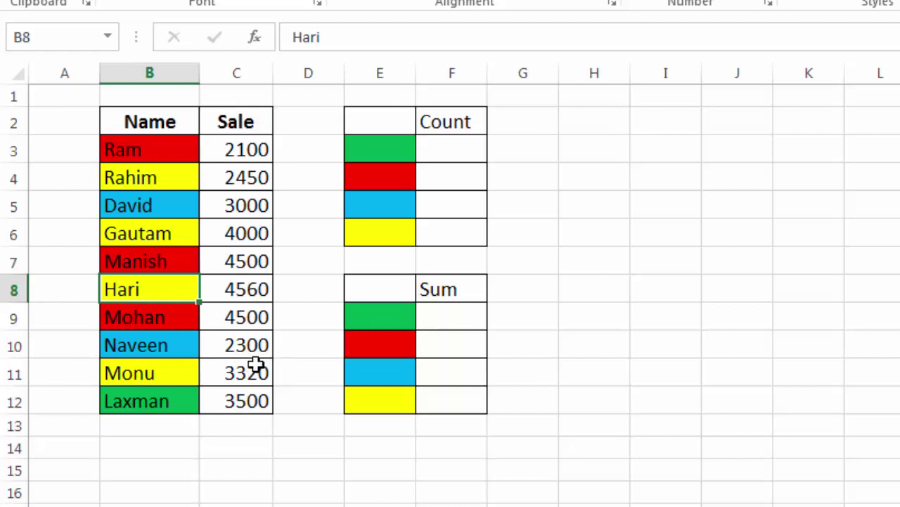
{"action": "left_click", "coordinate": [294, 154]}
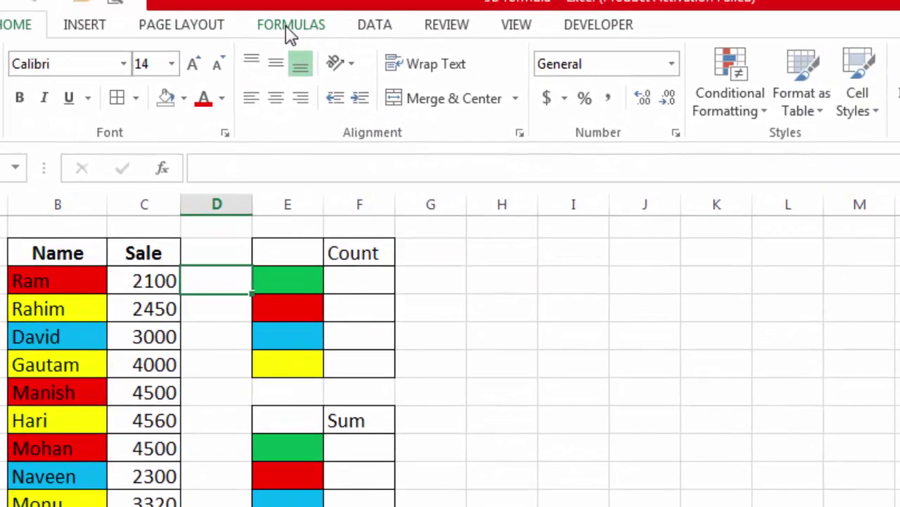
Start a new defined name called col in the Name Manager.
{"action": "left_click", "coordinate": [289, 28]}
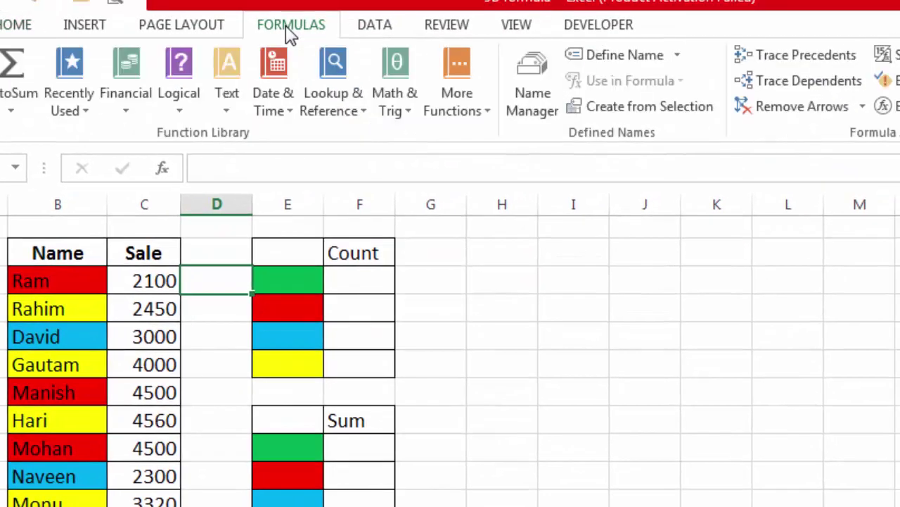
{"action": "left_click", "coordinate": [526, 97]}
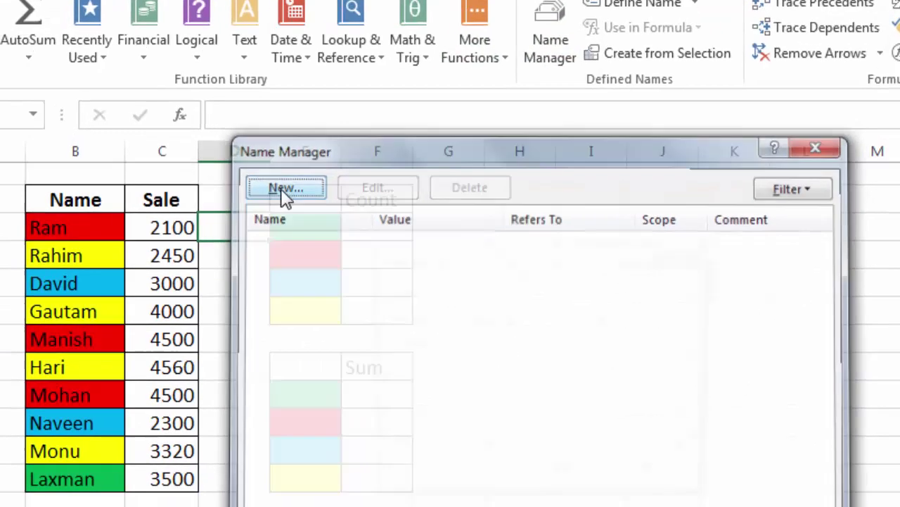
{"action": "left_click", "coordinate": [285, 190]}
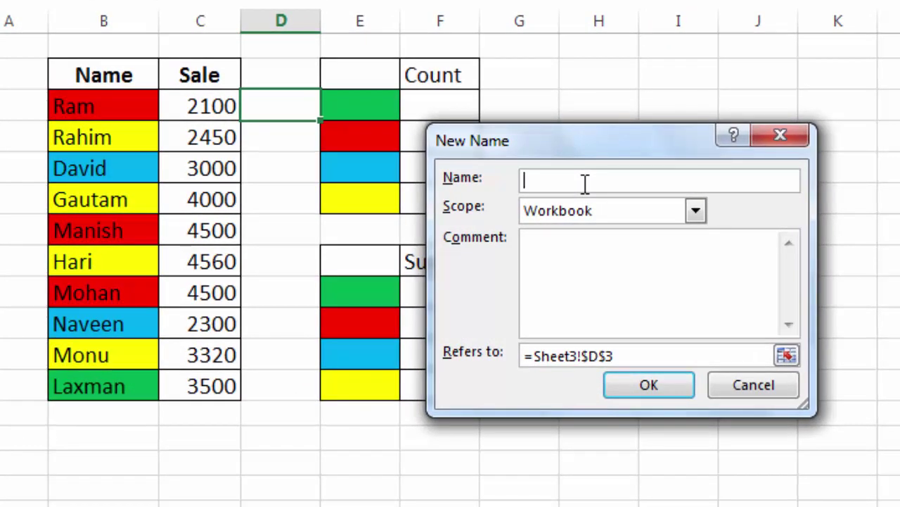
{"action": "type", "text": "col"}
Make col refer to =GET.CELL(38,Sheet3!B3), save it and close the Name Manager.
{"action": "left_click", "coordinate": [626, 357]}
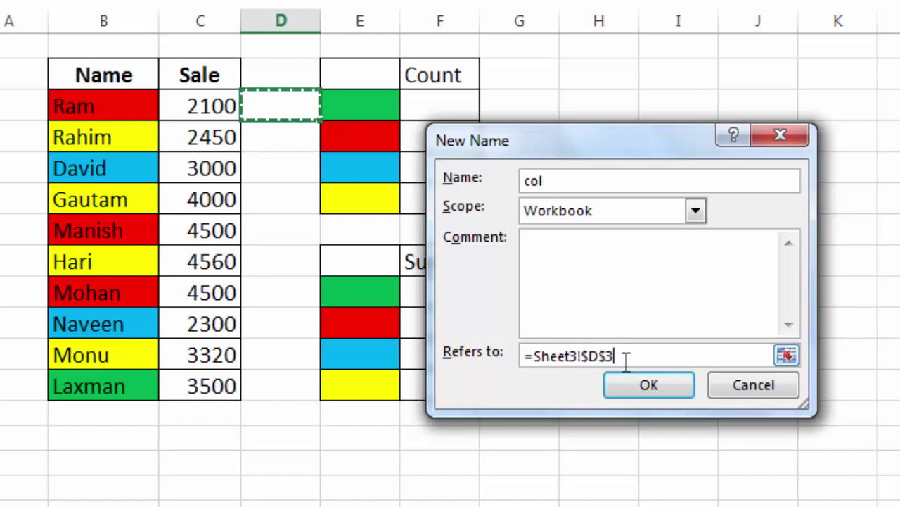
{"action": "key", "text": "BackSpace"}
{"action": "key", "text": "BackSpace"}
{"action": "key", "text": "BackSpace"}
{"action": "key", "text": "BackSpace"}
{"action": "key", "text": "BackSpace"}
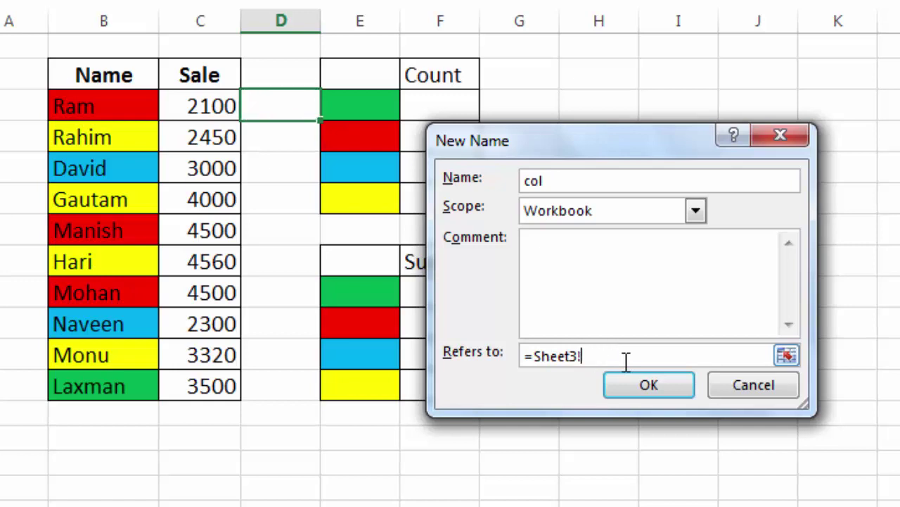
{"action": "key", "text": "BackSpace"}
{"action": "key", "text": "BackSpace"}
{"action": "key", "text": "BackSpace"}
{"action": "key", "text": "BackSpace"}
{"action": "key", "text": "BackSpace"}
{"action": "key", "text": "BackSpace"}
{"action": "type", "text": "=get."}
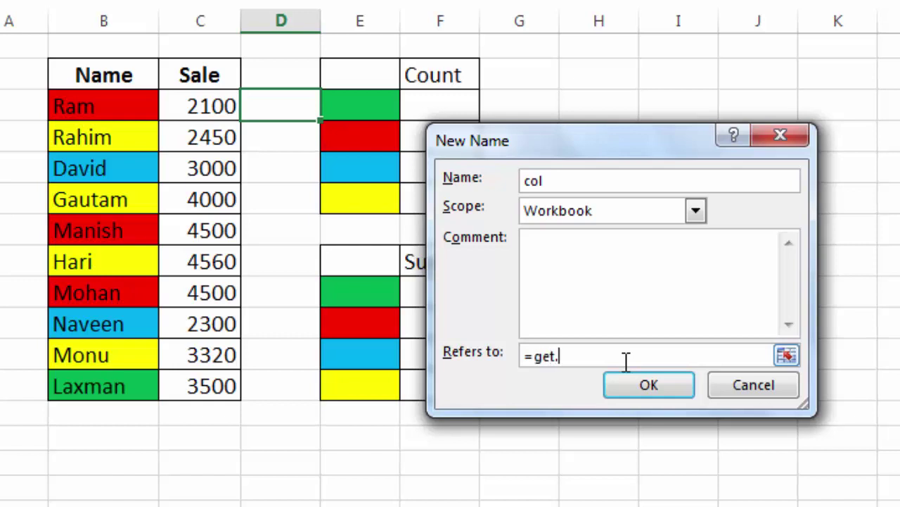
{"action": "type", "text": "ce"}
{"action": "type", "text": "38,"}
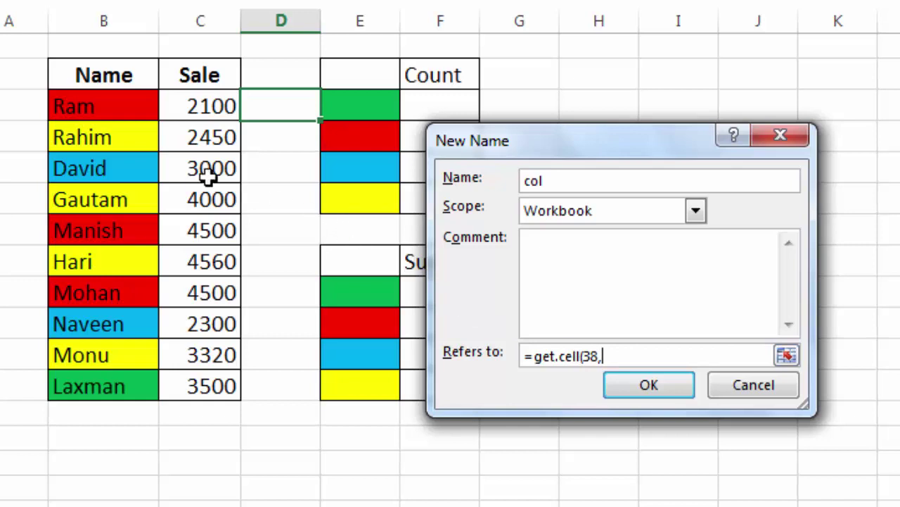
{"action": "left_click", "coordinate": [97, 106]}
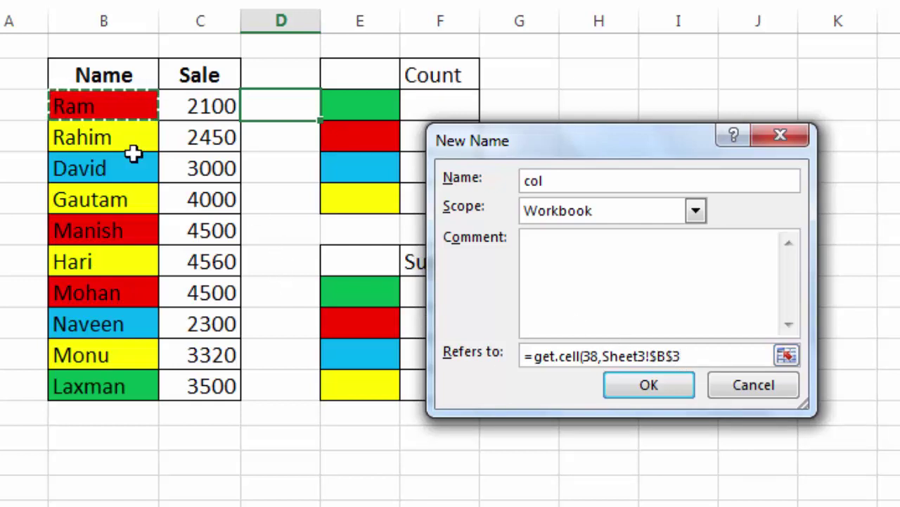
{"action": "left_click", "coordinate": [676, 355]}
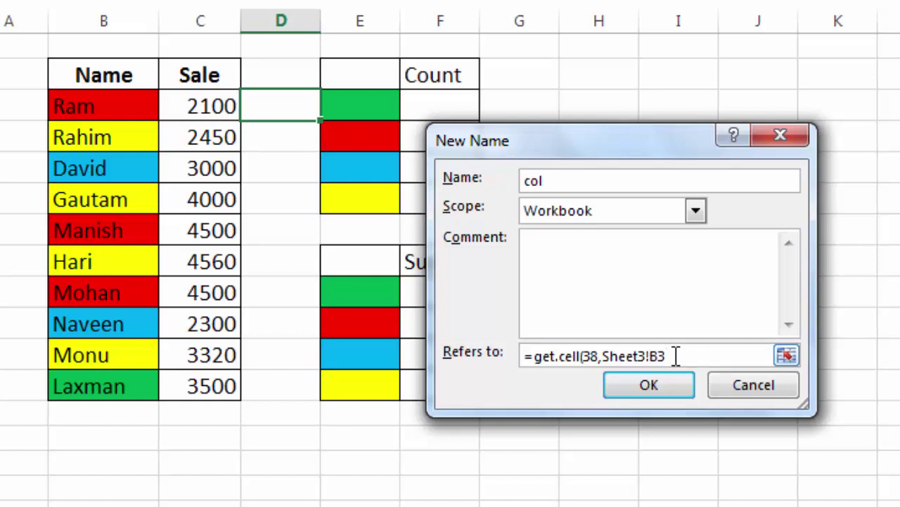
{"action": "type", "text": ")"}
{"action": "left_click", "coordinate": [649, 385]}
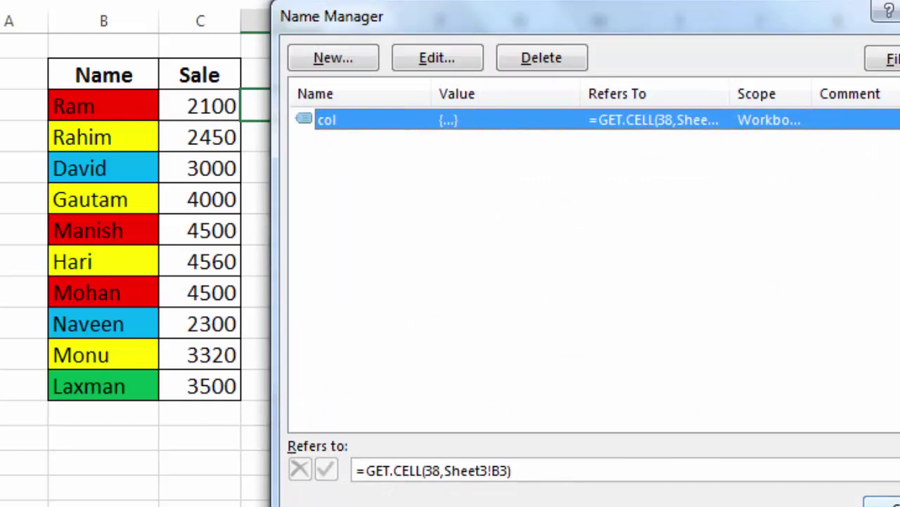
{"action": "left_click", "coordinate": [879, 500]}
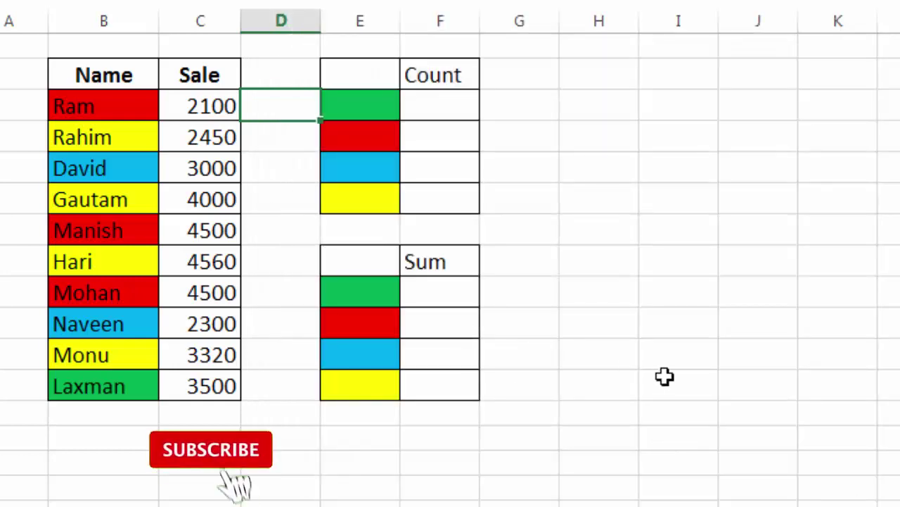
Enter =col in D3 and fill it down to D12, giving codes like 3, 6, 33 and 10.
{"action": "type", "text": "="}
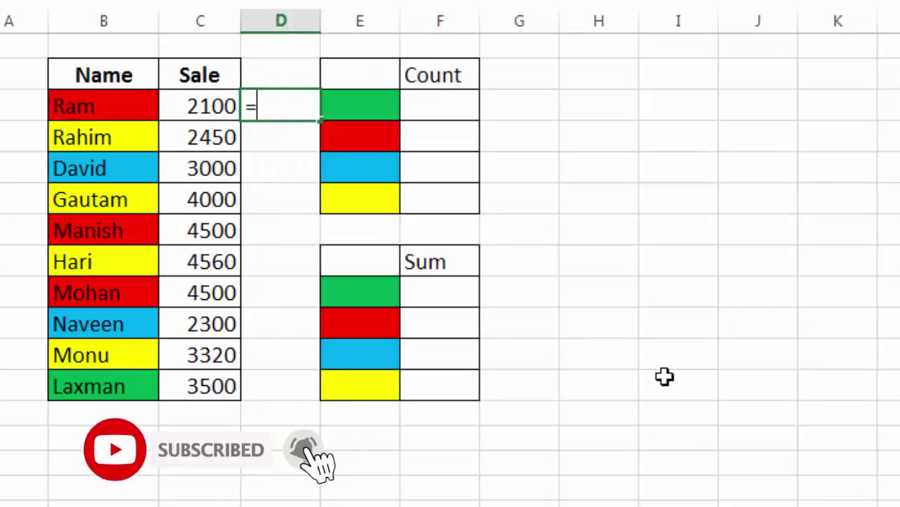
{"action": "type", "text": "col"}
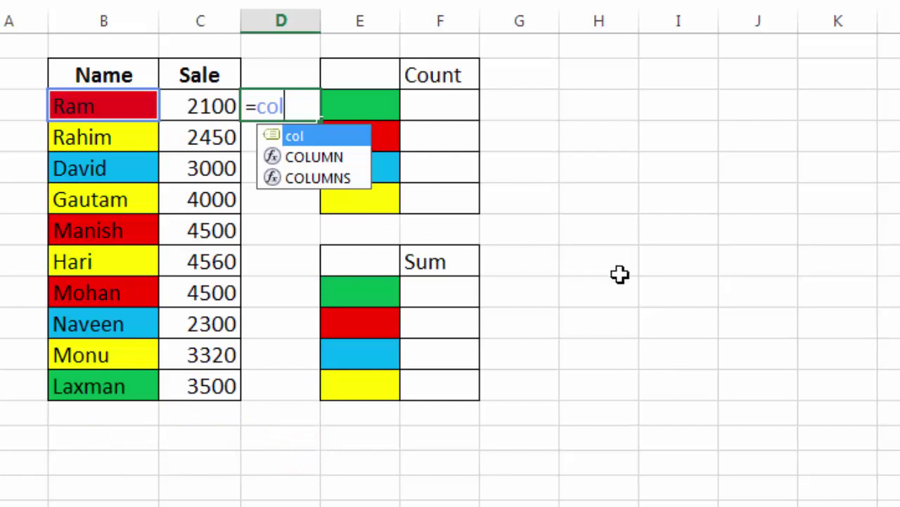
{"action": "key", "text": "Return"}
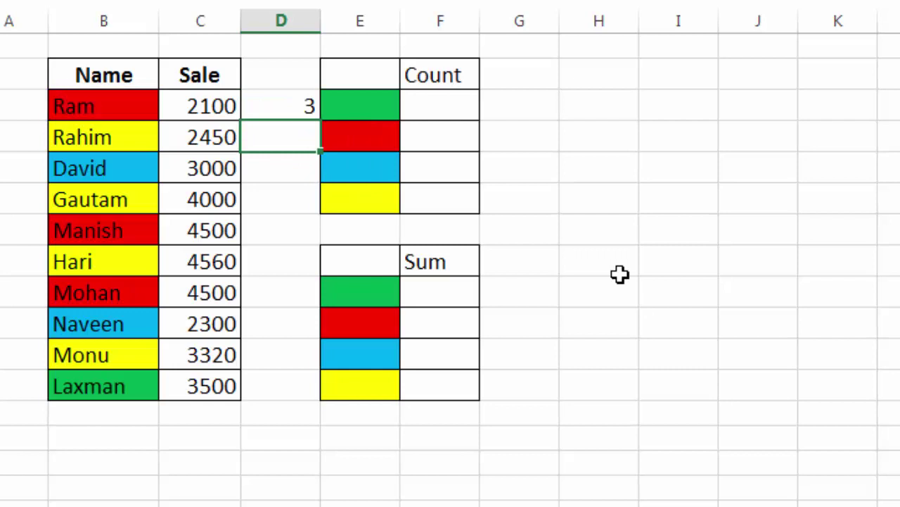
{"action": "left_click", "coordinate": [289, 105]}
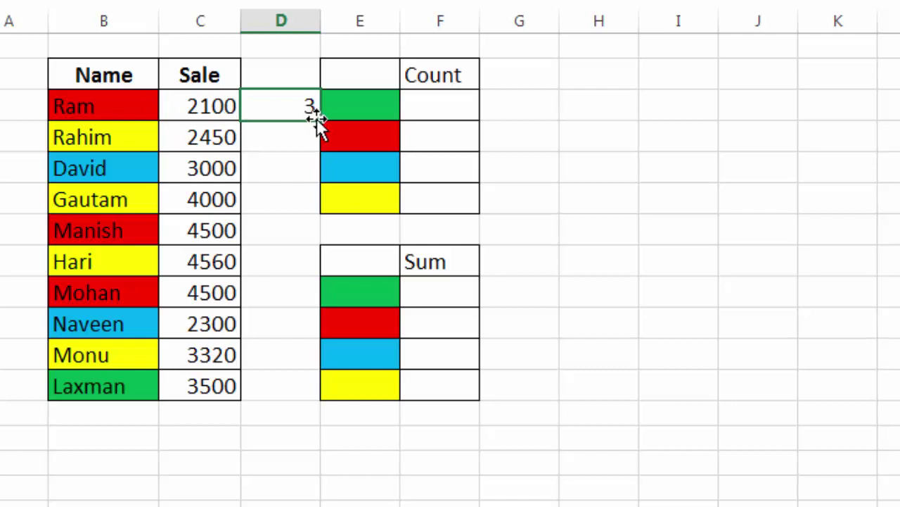
{"action": "left_click_drag", "start_coordinate": [319, 121], "coordinate": [318, 398]}
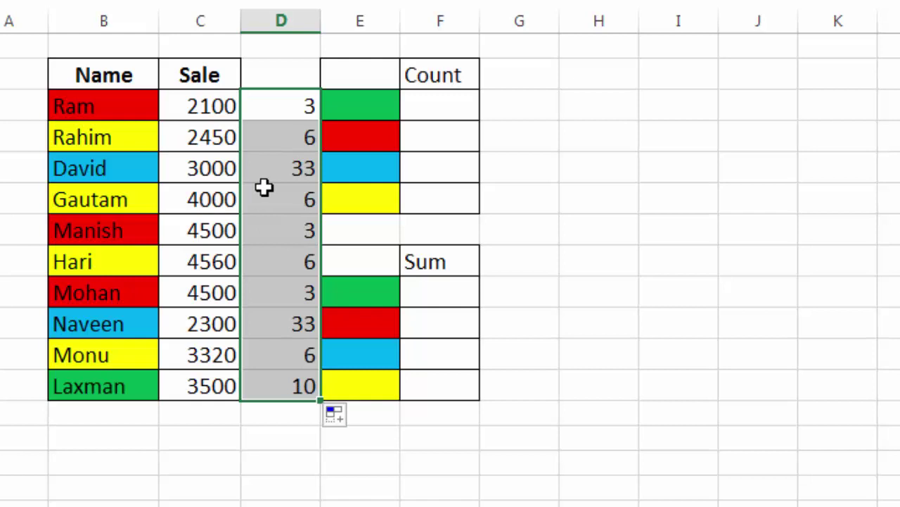
Select F3, the first cell under Count, where the new column will be inserted.
{"action": "left_click", "coordinate": [440, 105]}
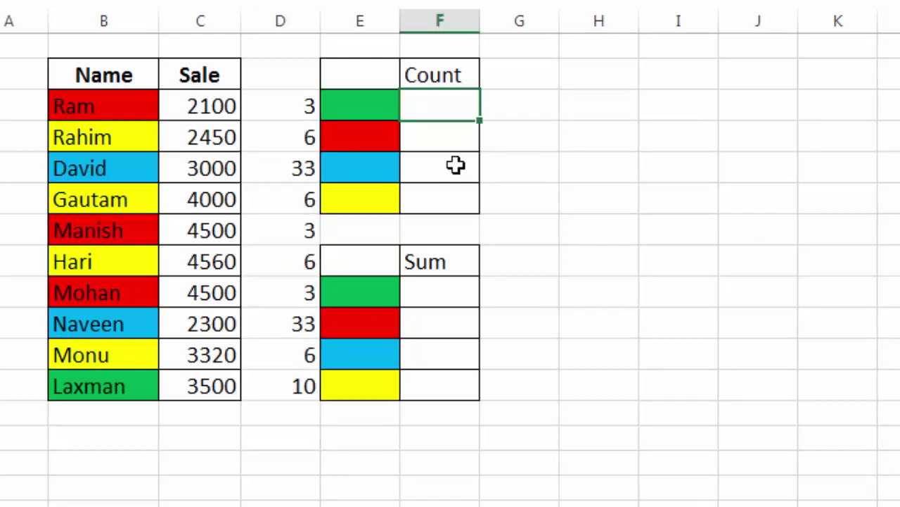
{"action": "left_click", "coordinate": [292, 105]}
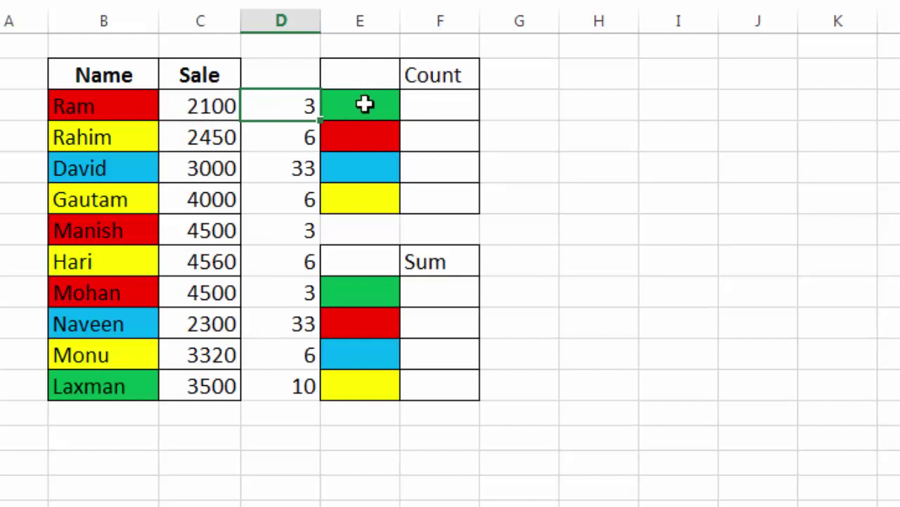
{"action": "left_click", "coordinate": [427, 107]}
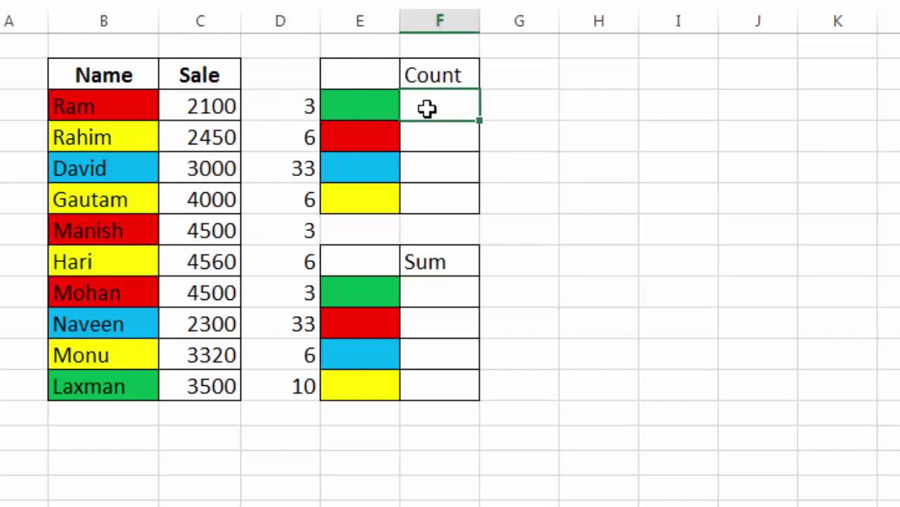
Insert a new column F before Count and strip its inherited colour fills.
{"action": "key", "text": "F4"}
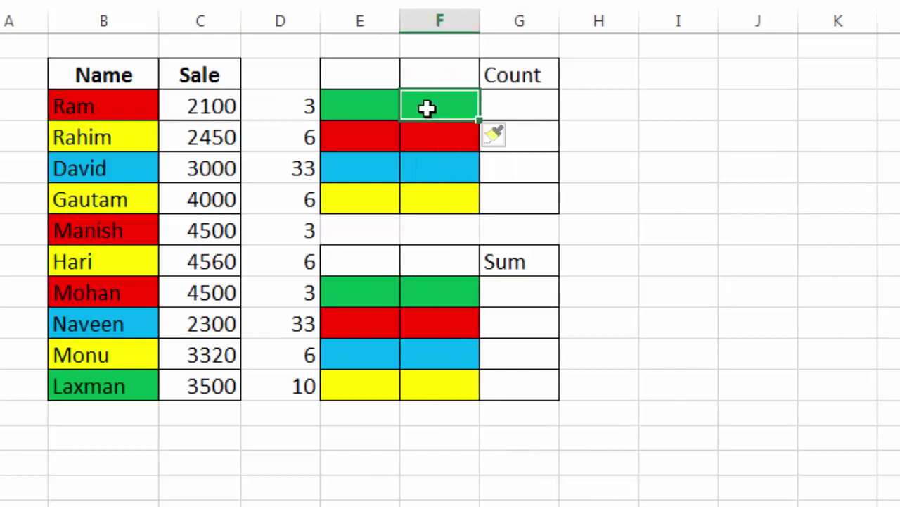
{"action": "left_click_drag", "start_coordinate": [455, 99], "coordinate": [452, 385]}
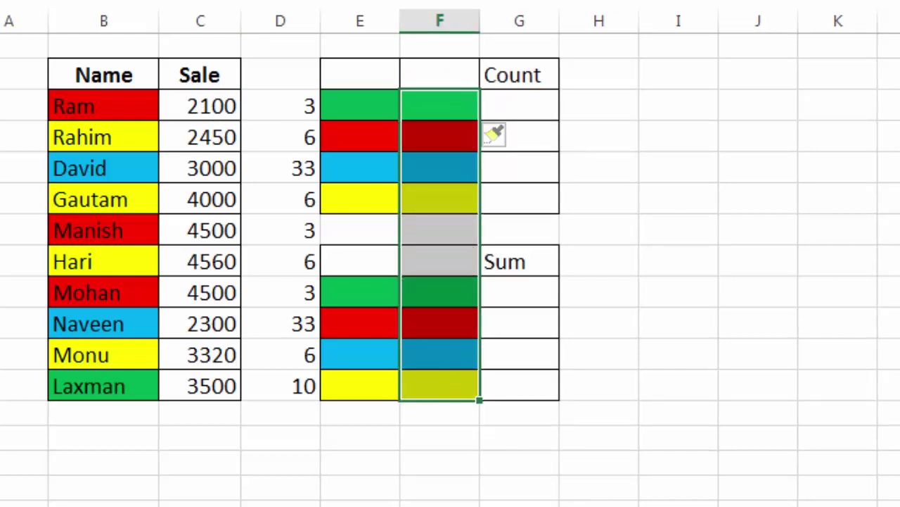
{"action": "key", "text": "ctrl+z"}
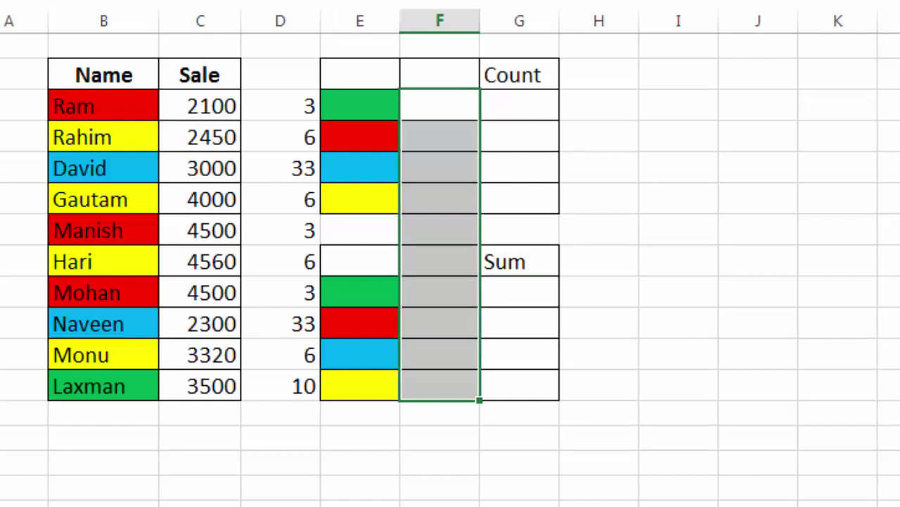
{"action": "left_click", "coordinate": [464, 161]}
Review the colour codes and swatches, ending on the first Count cell G3.
{"action": "left_click", "coordinate": [517, 104]}
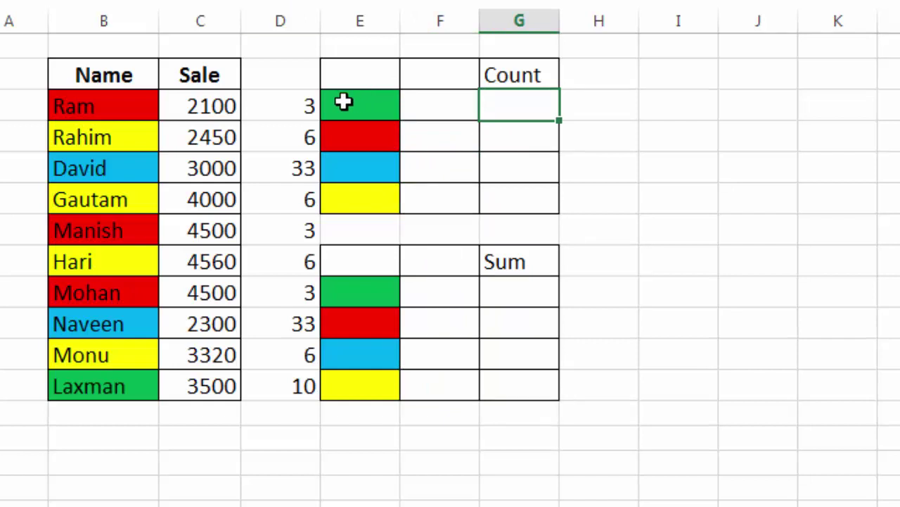
{"action": "left_click", "coordinate": [293, 103]}
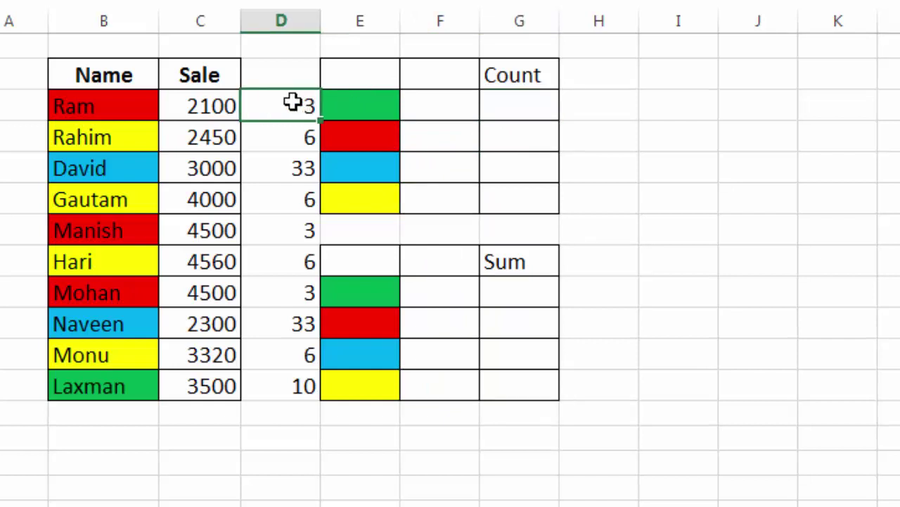
{"action": "left_click", "coordinate": [351, 105]}
{"action": "left_click", "coordinate": [507, 112]}
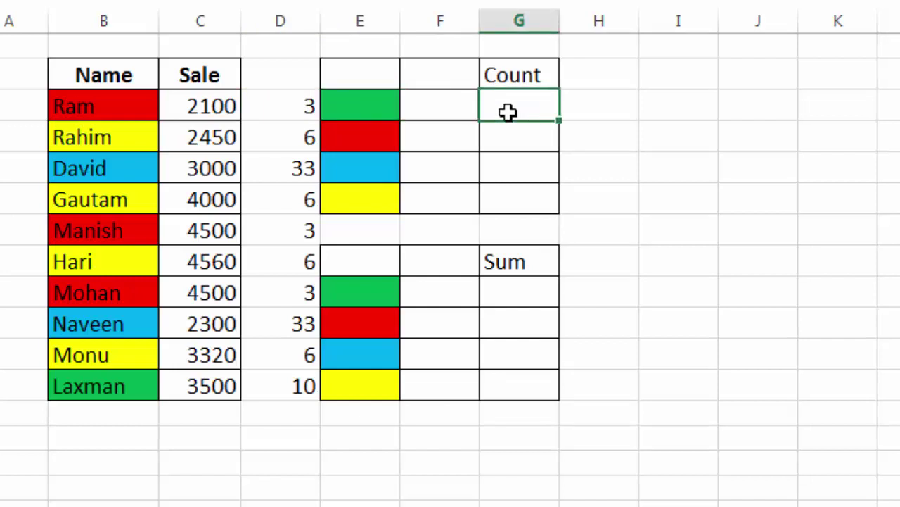
{"action": "left_click", "coordinate": [372, 110]}
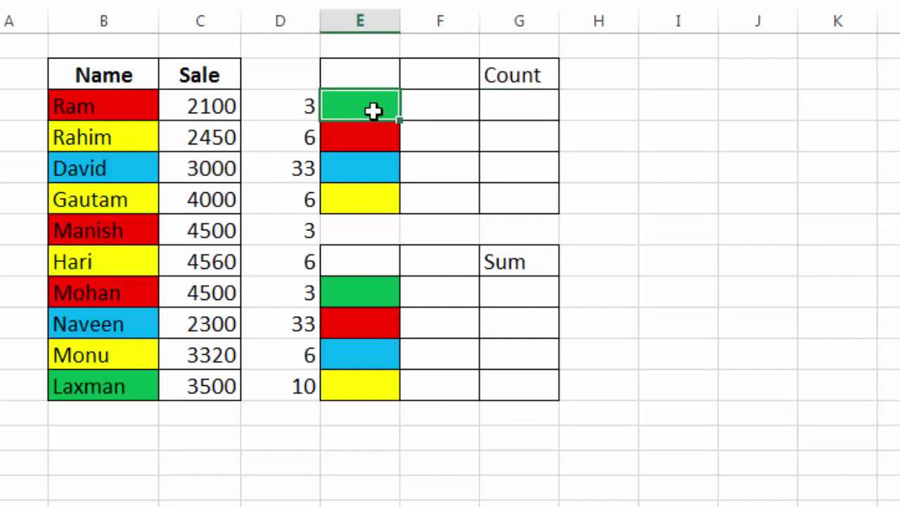
{"action": "left_click", "coordinate": [283, 109]}
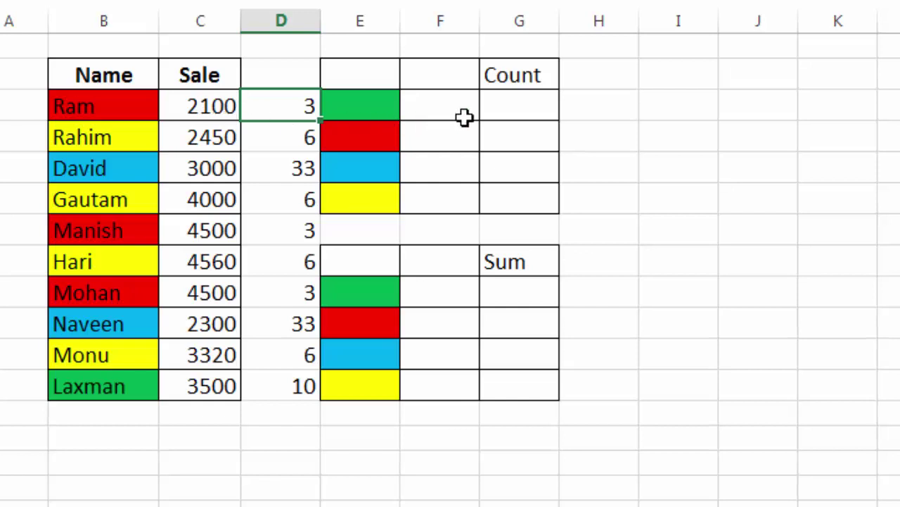
{"action": "left_click", "coordinate": [492, 110]}
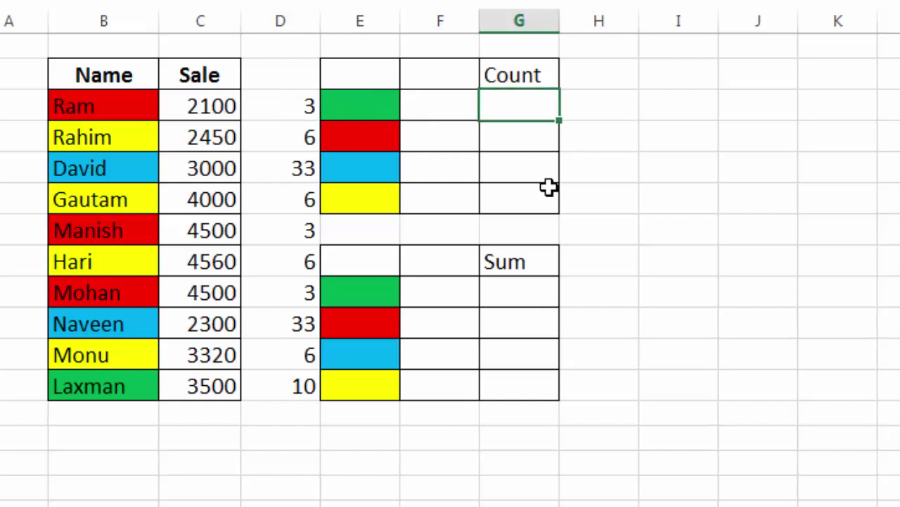
Enter =COUNTIF($D$3:$D$12,col) in G3 and fill down to G6, giving 1, 3, 2 and 4.
{"action": "type", "text": "=coun"}
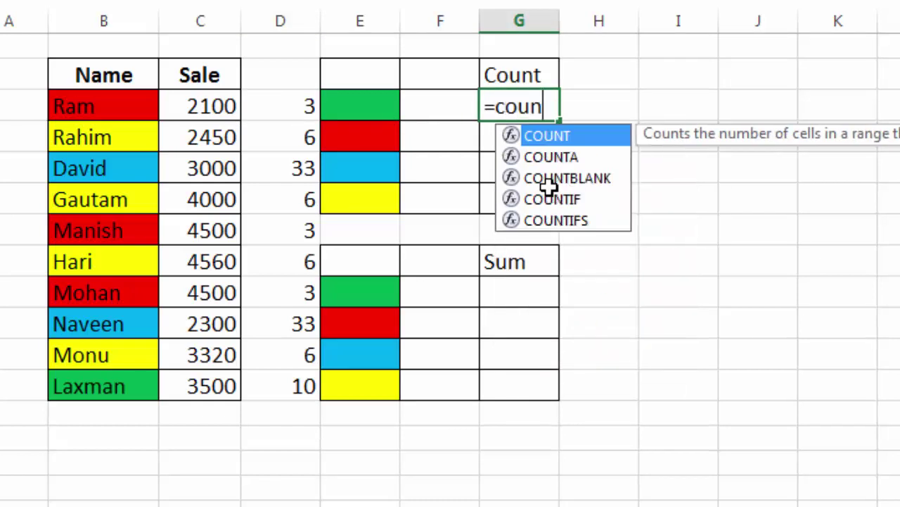
{"action": "type", "text": "tif"}
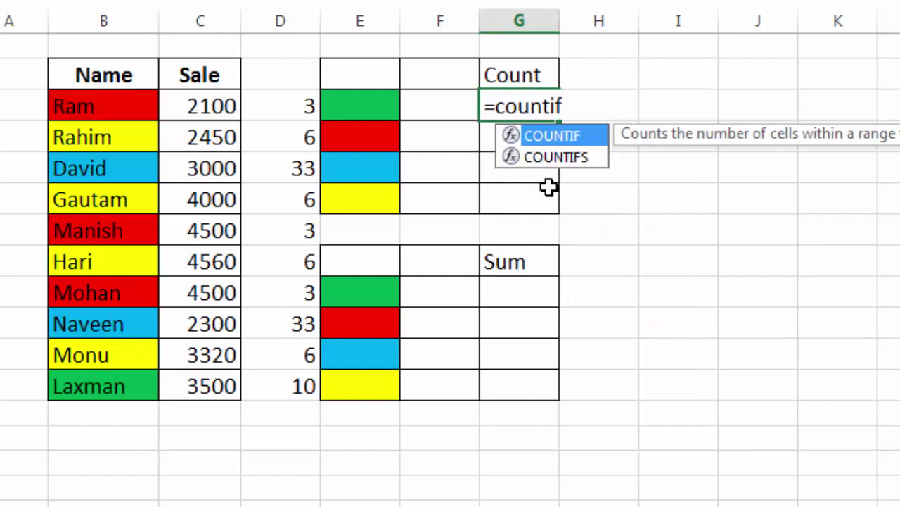
{"action": "type", "text": "("}
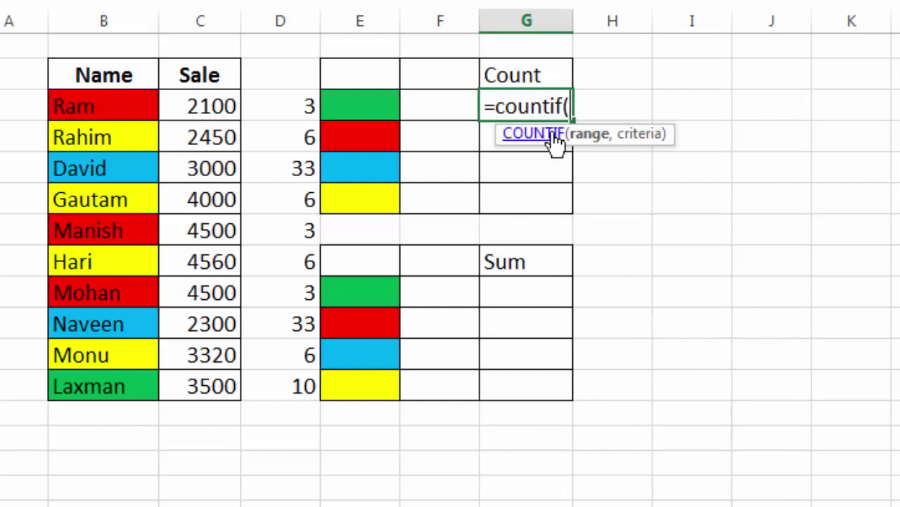
{"action": "left_click_drag", "start_coordinate": [261, 110], "coordinate": [280, 377]}
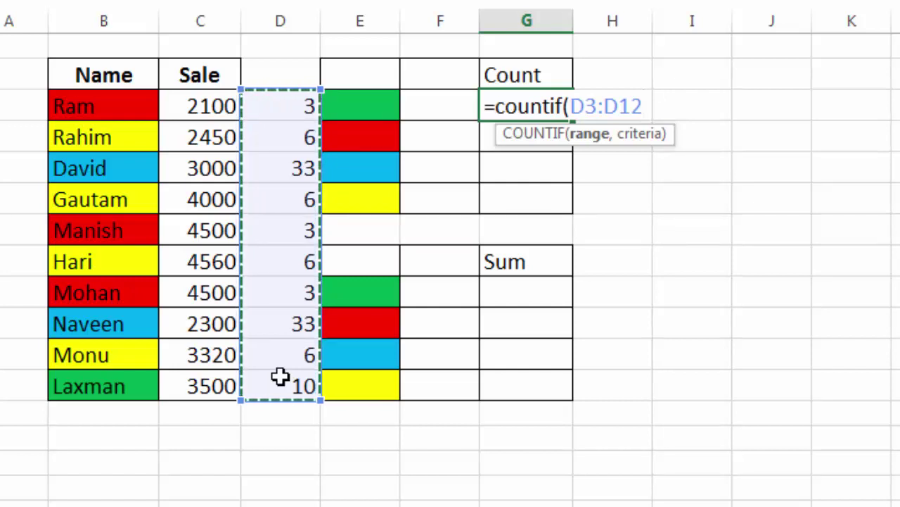
{"action": "key", "text": "F4"}
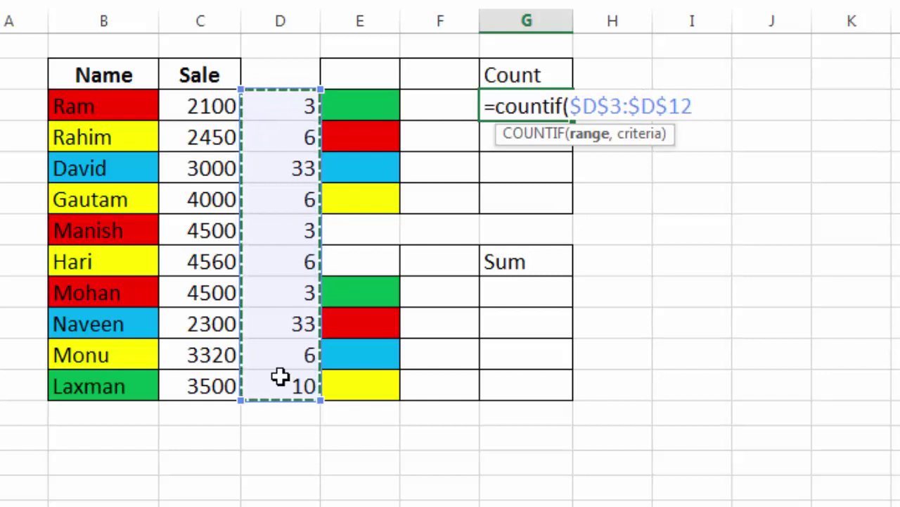
{"action": "type", "text": ","}
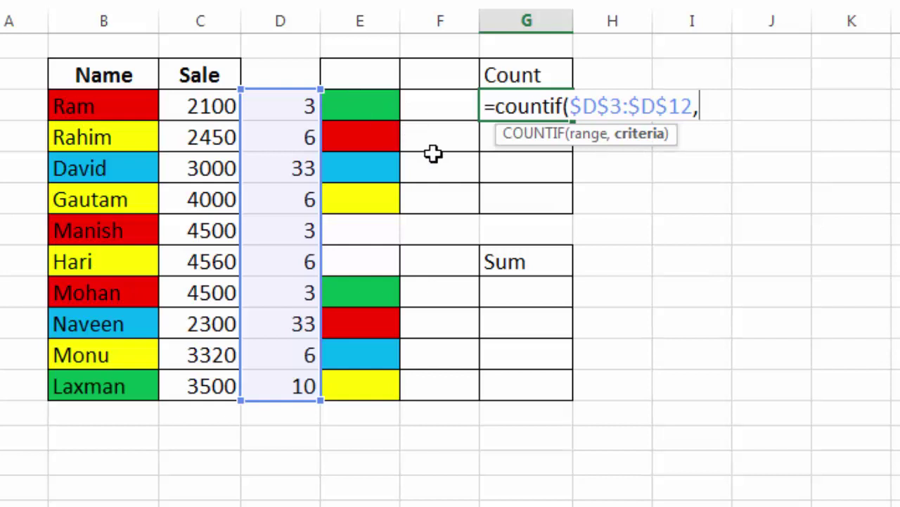
{"action": "type", "text": "col"}
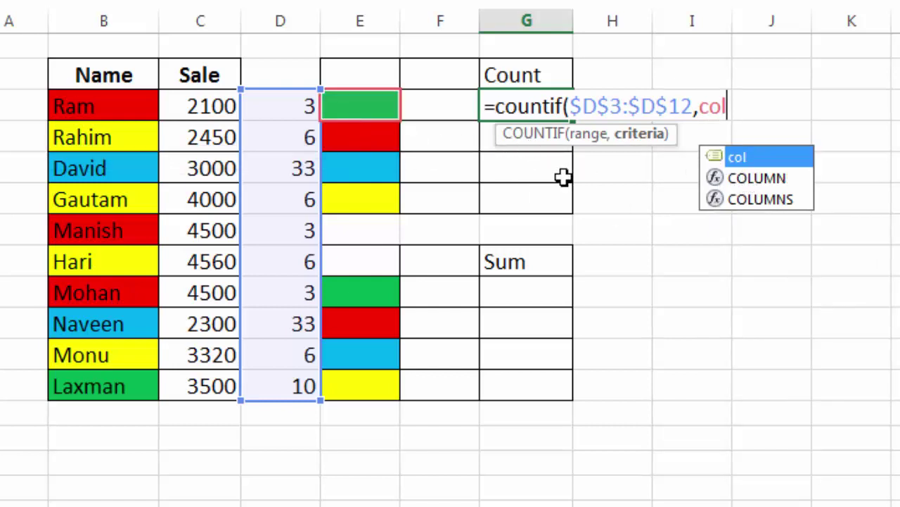
{"action": "key", "text": "BackSpace"}
{"action": "key", "text": "BackSpace"}
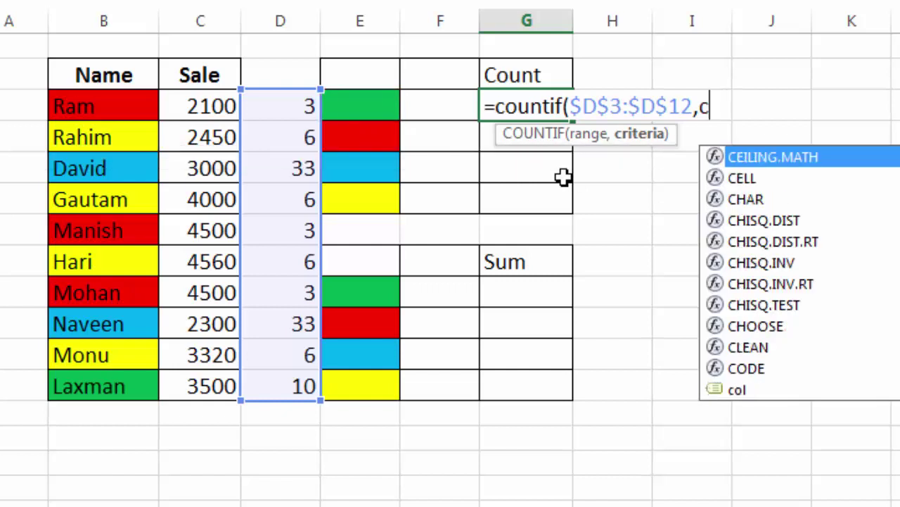
{"action": "key", "text": "BackSpace"}
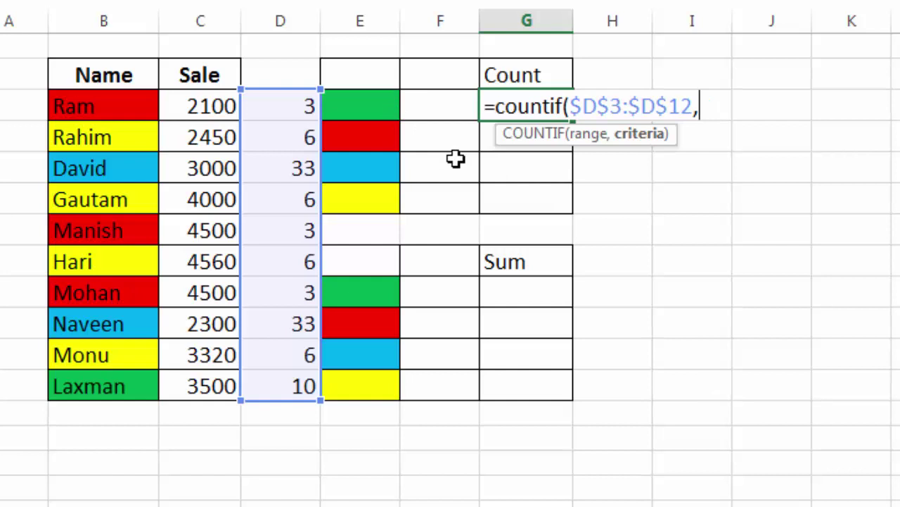
{"action": "type", "text": "c"}
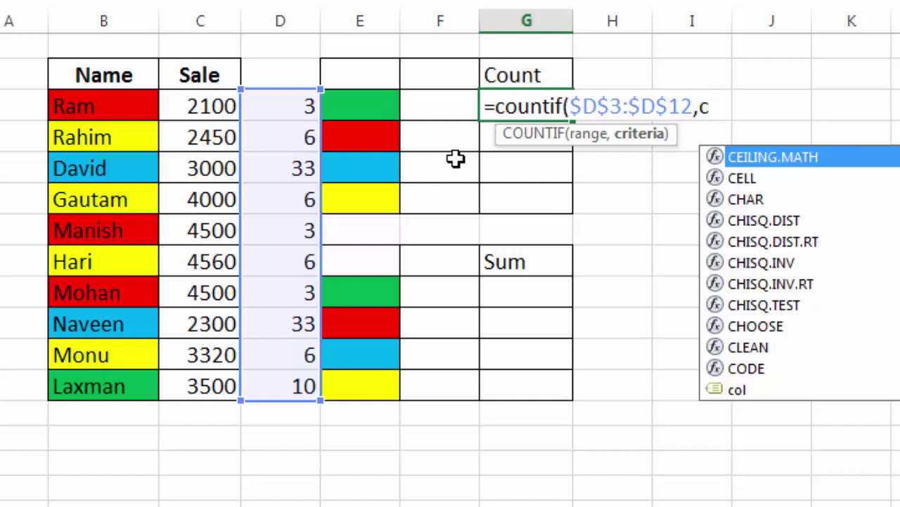
{"action": "type", "text": "ol"}
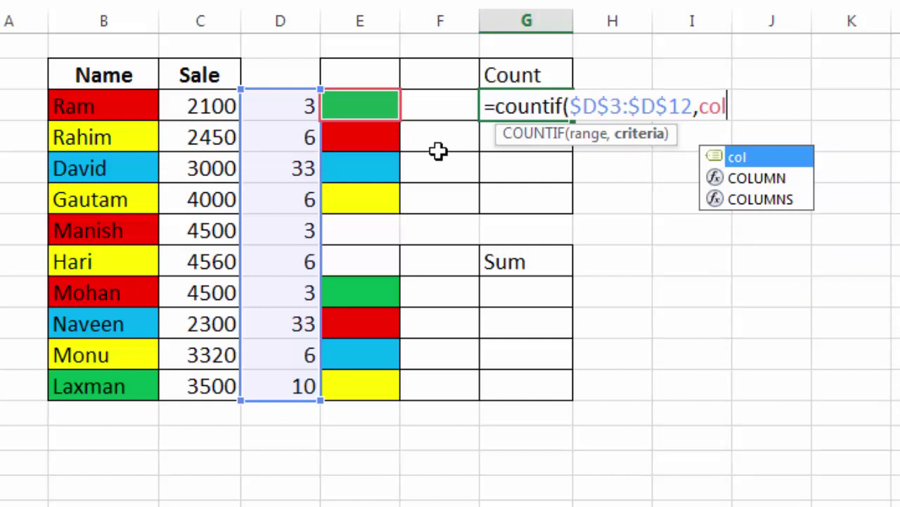
{"action": "key", "text": "Escape"}
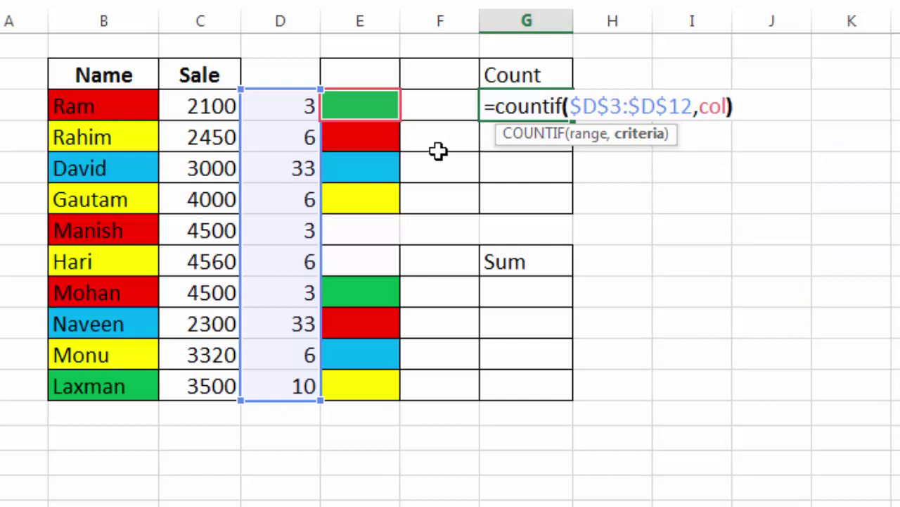
{"action": "key", "text": "Return"}
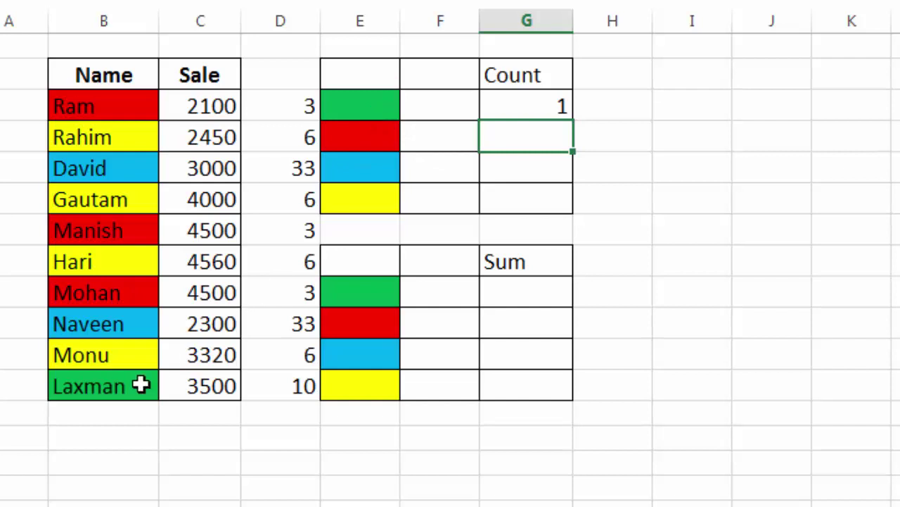
{"action": "left_click", "coordinate": [545, 107]}
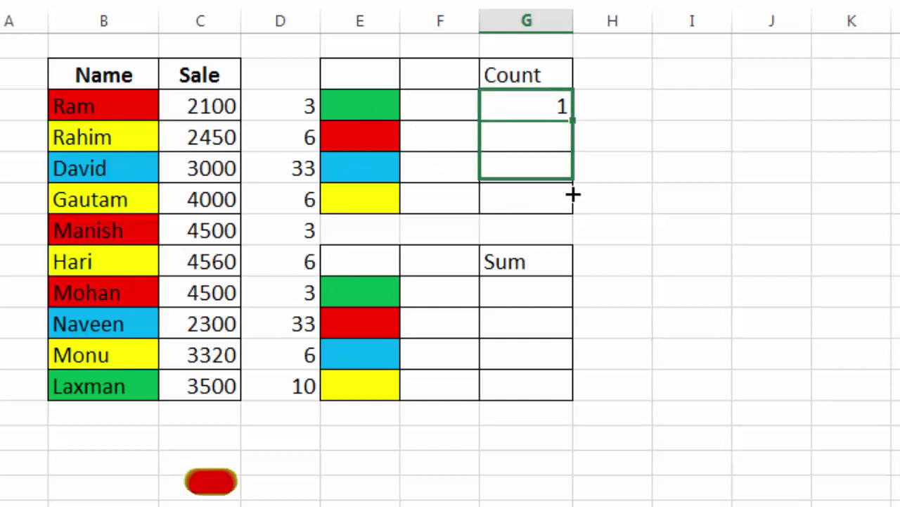
{"action": "left_click_drag", "start_coordinate": [573, 122], "coordinate": [574, 213]}
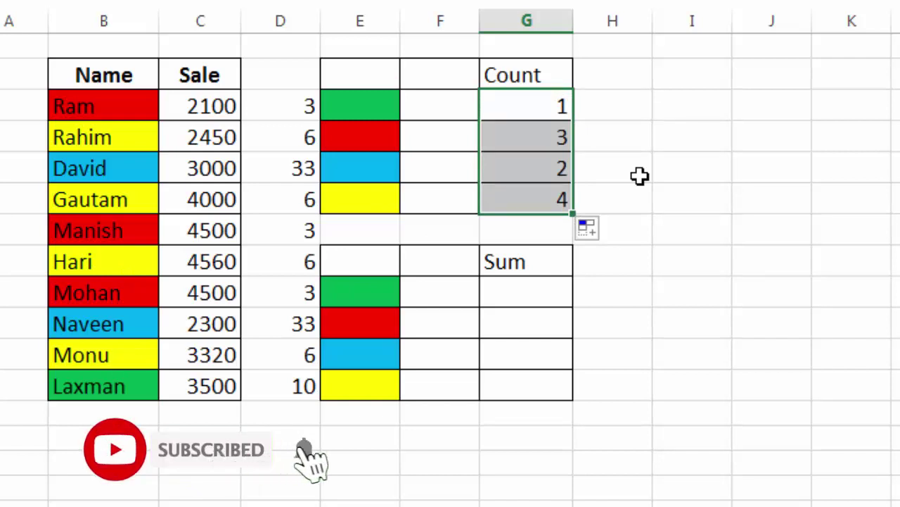
Enter =SUMIF($D$3:$D$12,col,$C$3:$C$12) in the first Sum cell G9.
{"action": "left_click", "coordinate": [528, 303]}
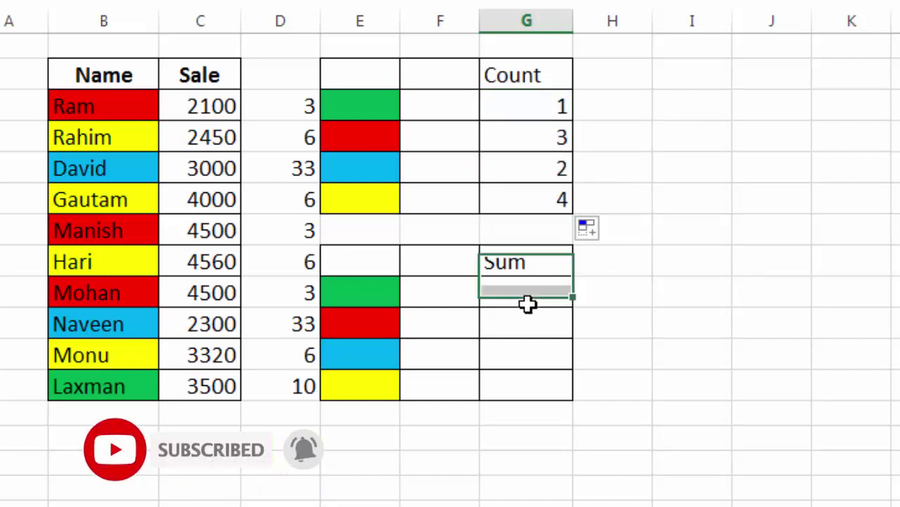
{"action": "type", "text": "="}
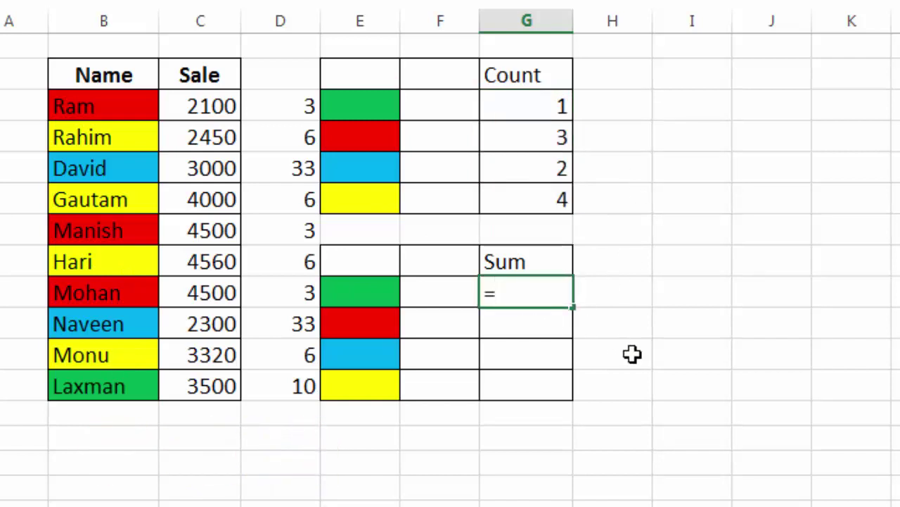
{"action": "type", "text": "sumif("}
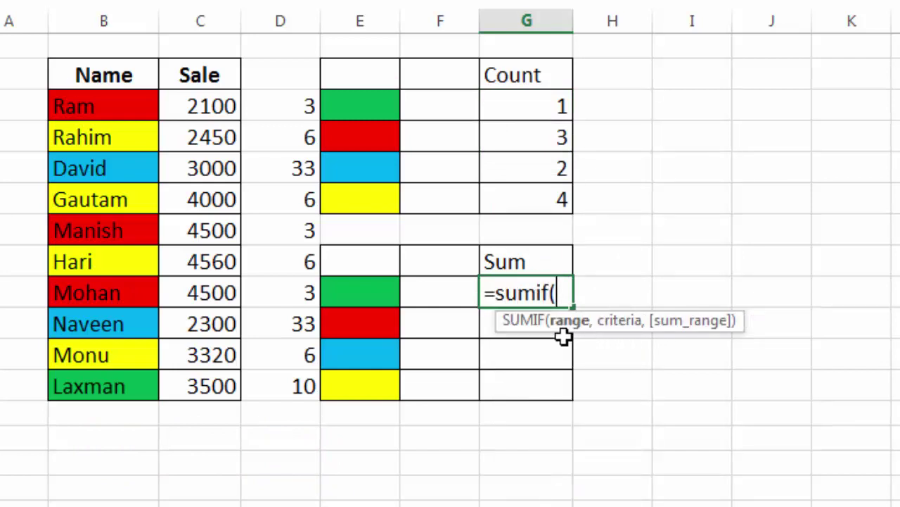
{"action": "left_click_drag", "start_coordinate": [271, 105], "coordinate": [291, 378]}
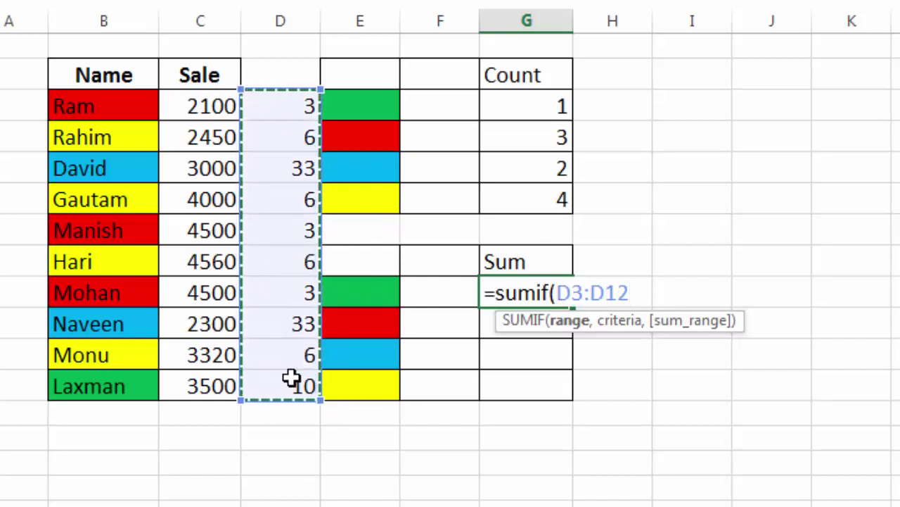
{"action": "key", "text": "F4"}
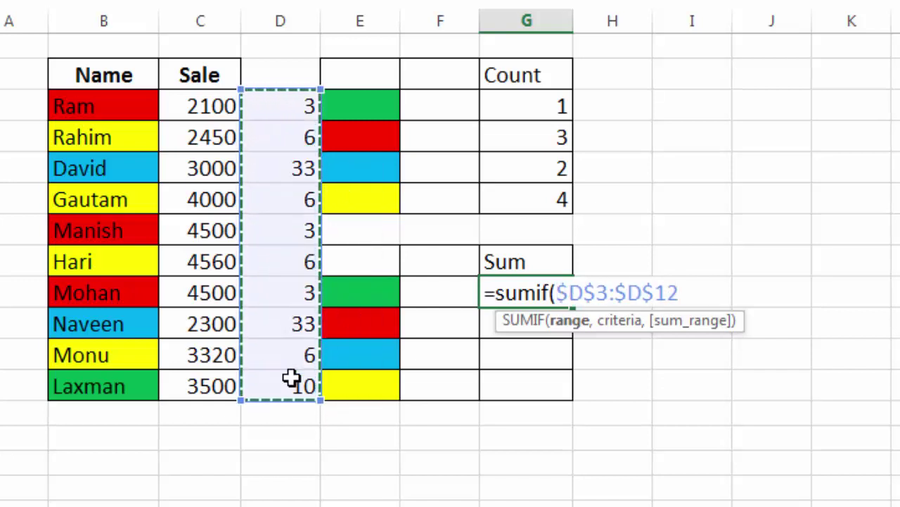
{"action": "type", "text": ","}
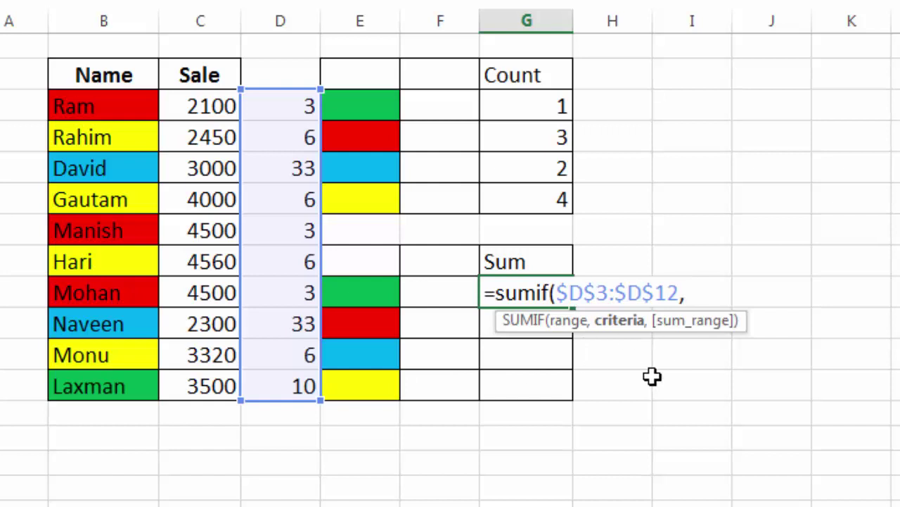
{"action": "type", "text": "col"}
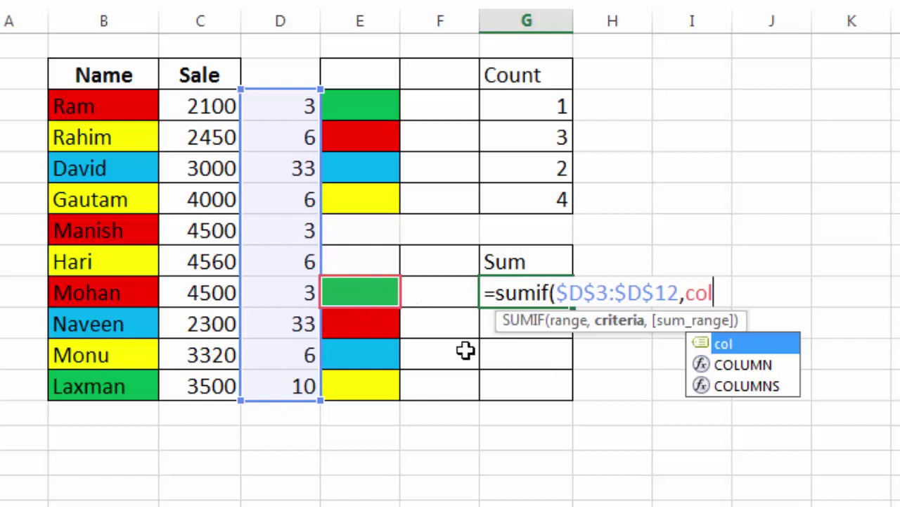
{"action": "type", "text": ","}
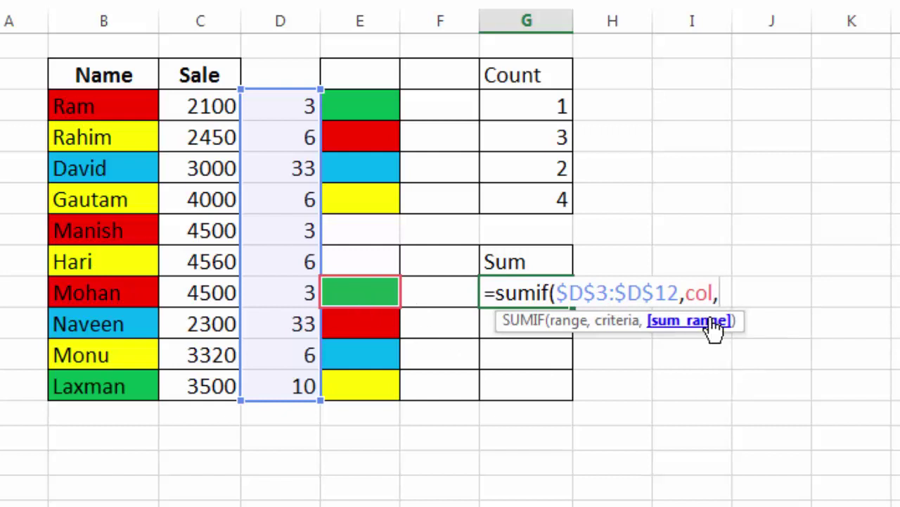
{"action": "left_click_drag", "start_coordinate": [201, 99], "coordinate": [200, 381]}
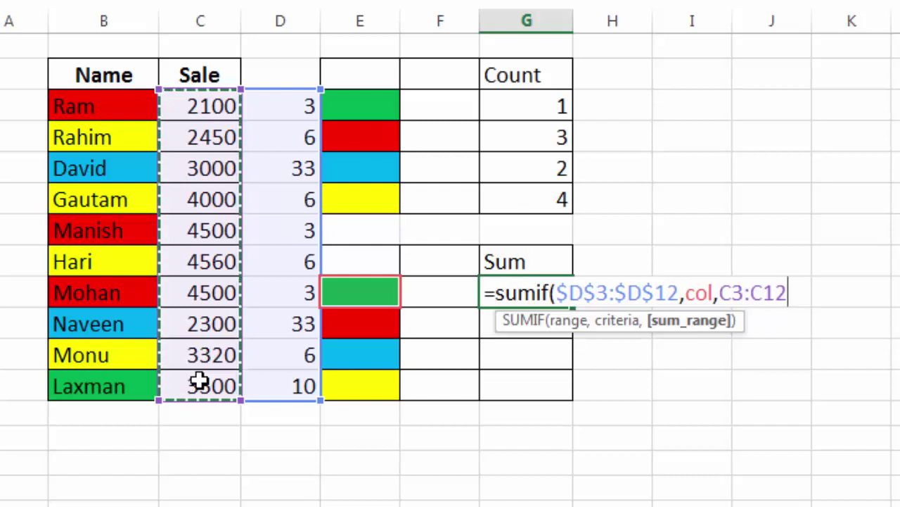
{"action": "key", "text": "F4"}
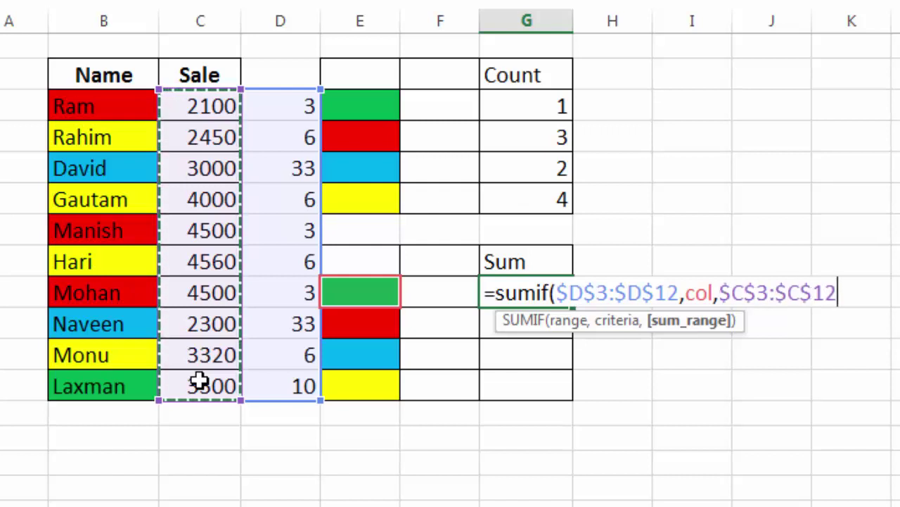
{"action": "type", "text": ")"}
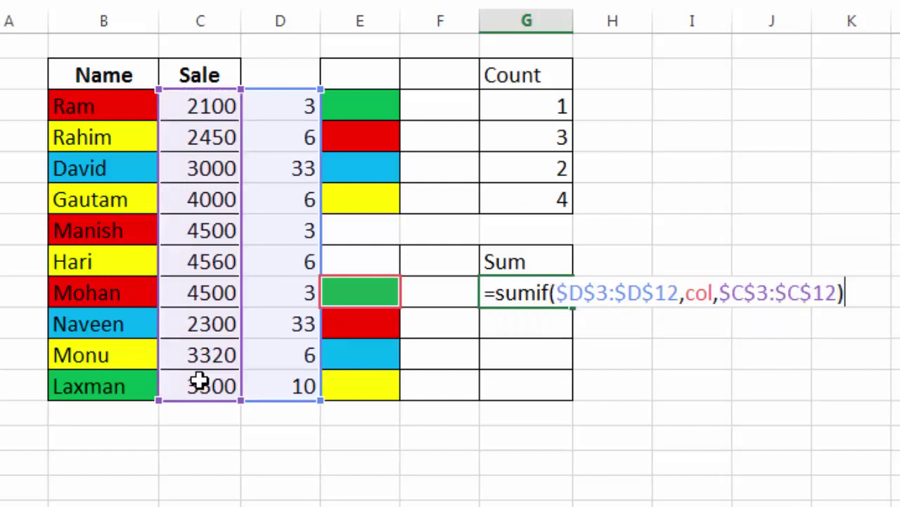
{"action": "key", "text": "Return"}
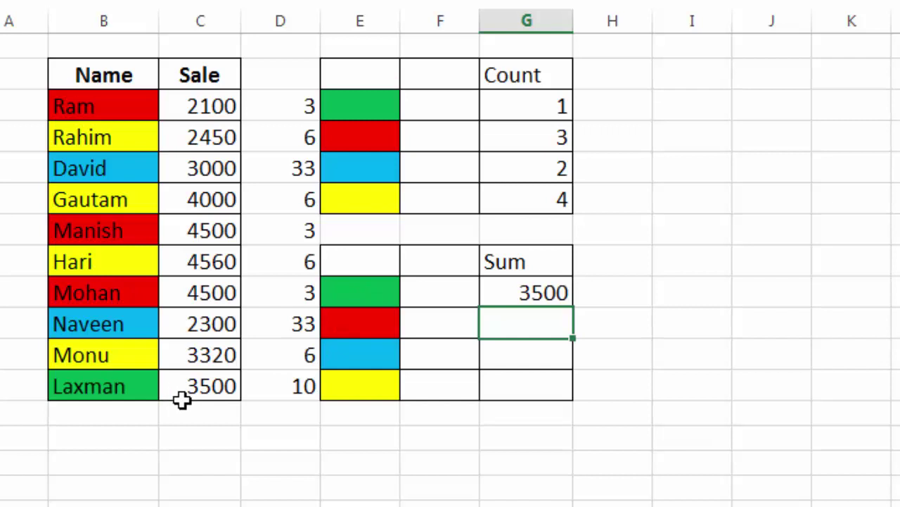
Fill the SUMIF down to G12, giving totals 3500, 11100, 5300 and 14330.
{"action": "left_click", "coordinate": [520, 293]}
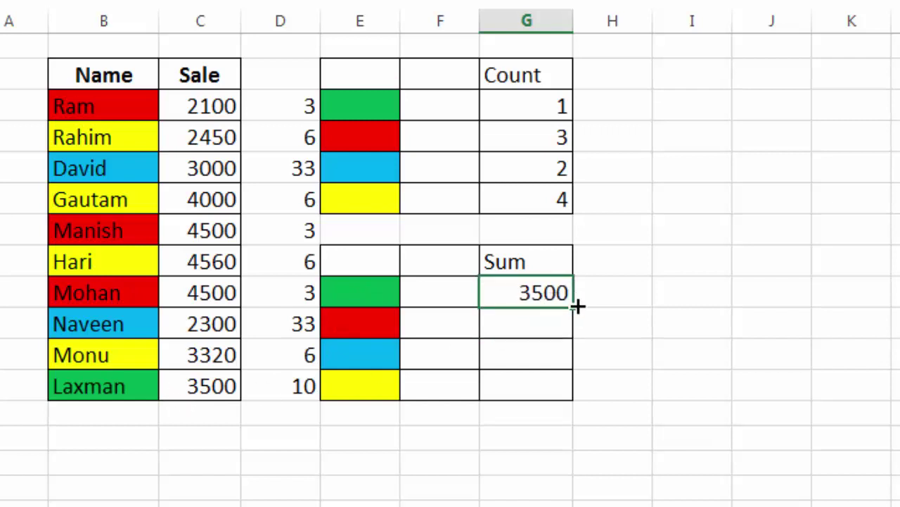
{"action": "left_click_drag", "start_coordinate": [574, 307], "coordinate": [573, 388]}
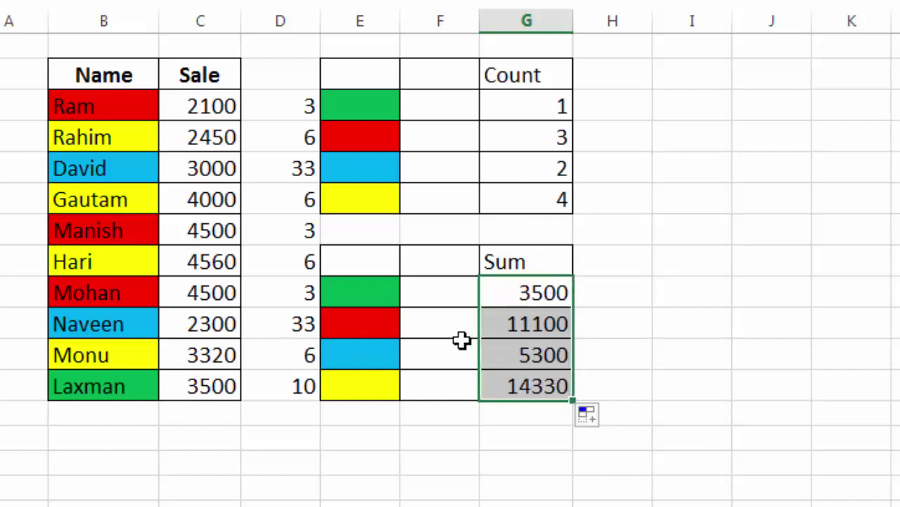
{"action": "left_click", "coordinate": [442, 329]}
{"action": "left_click", "coordinate": [498, 324]}
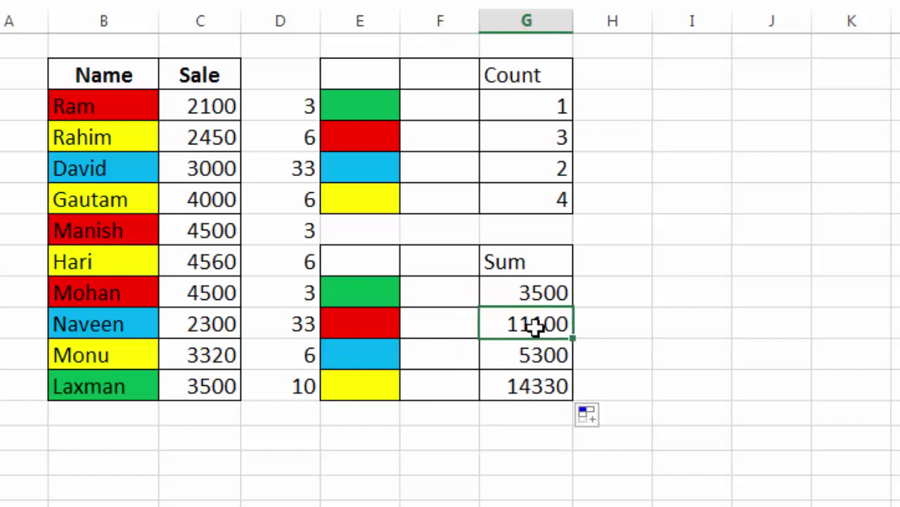
Change the sales in C3, C7 and C9 to 10 each, dropping the red total to 30.
{"action": "left_click", "coordinate": [215, 114]}
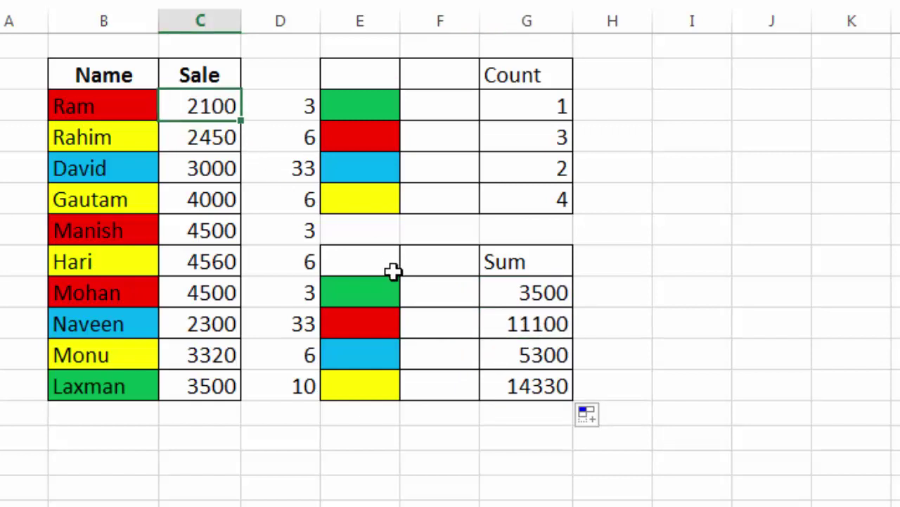
{"action": "type", "text": "10"}
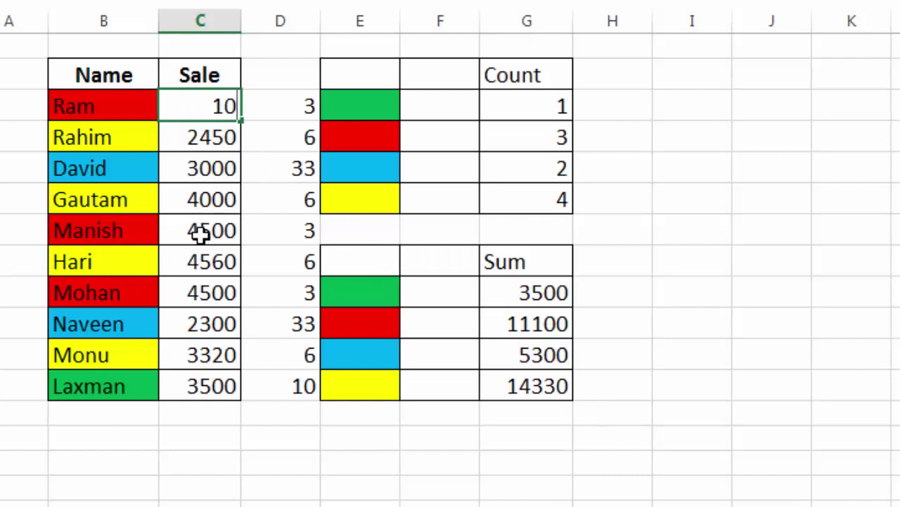
{"action": "left_click", "coordinate": [198, 232]}
{"action": "type", "text": "10"}
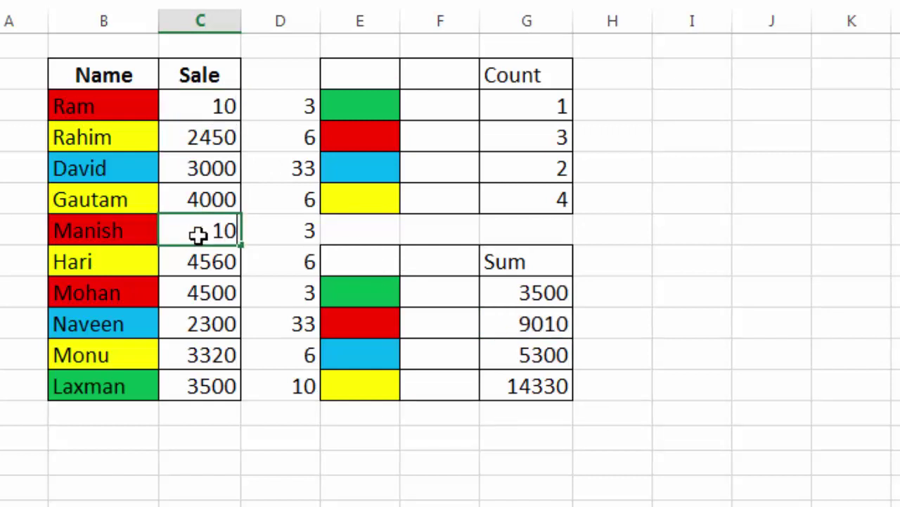
{"action": "left_click", "coordinate": [212, 295]}
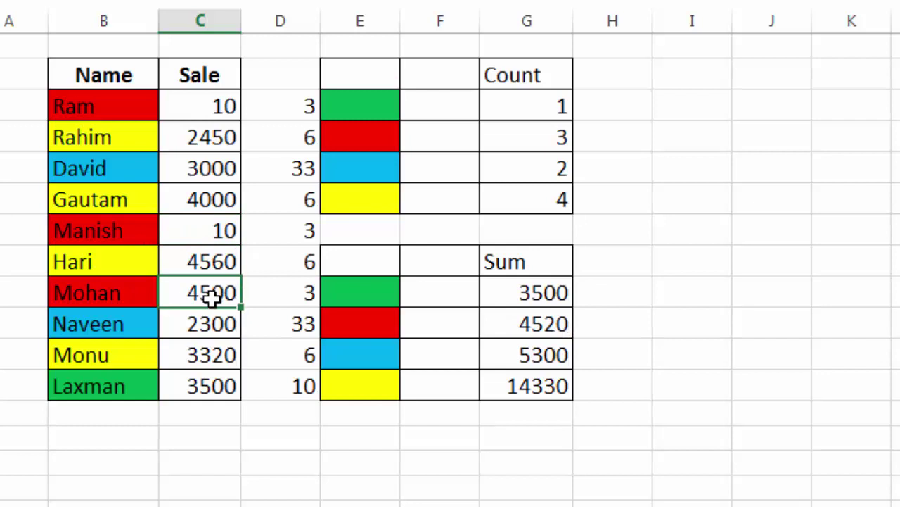
{"action": "type", "text": "10"}
{"action": "key", "text": "Return"}
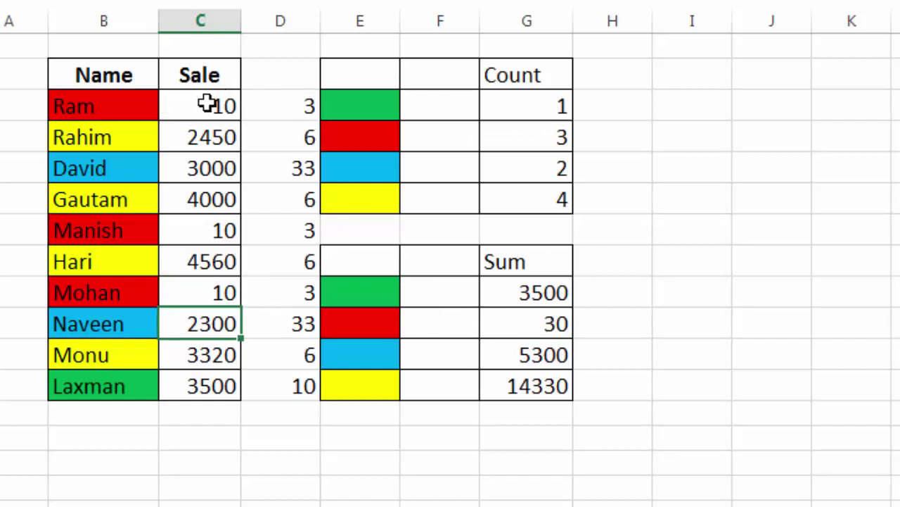
{"action": "left_click", "coordinate": [271, 103]}
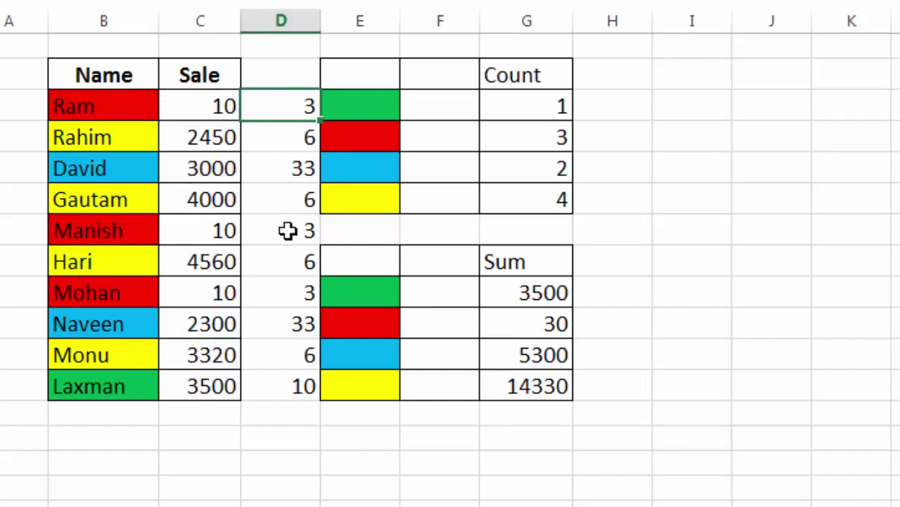
{"action": "left_click", "coordinate": [611, 107]}
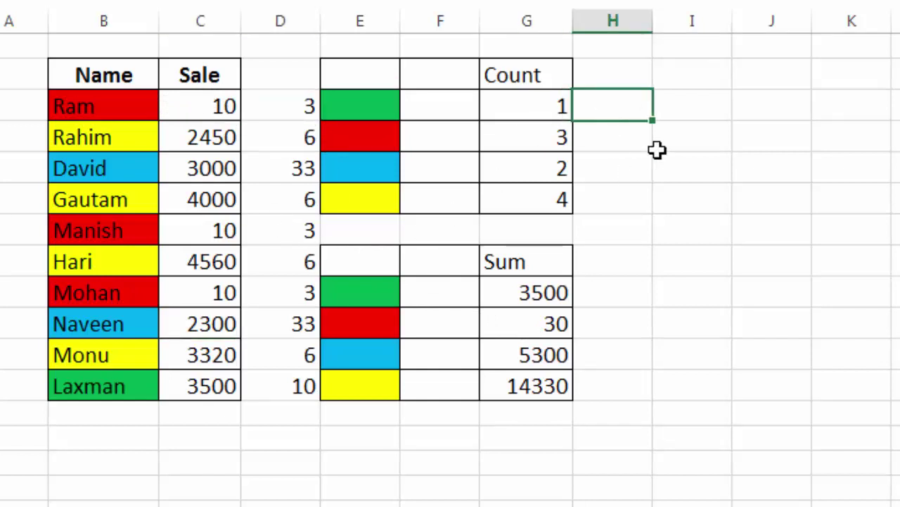
Define workbook name ccc as =GET.CELL(38,Sheet3!B3) with a relative B3 reference.
{"action": "left_click", "coordinate": [689, 106]}
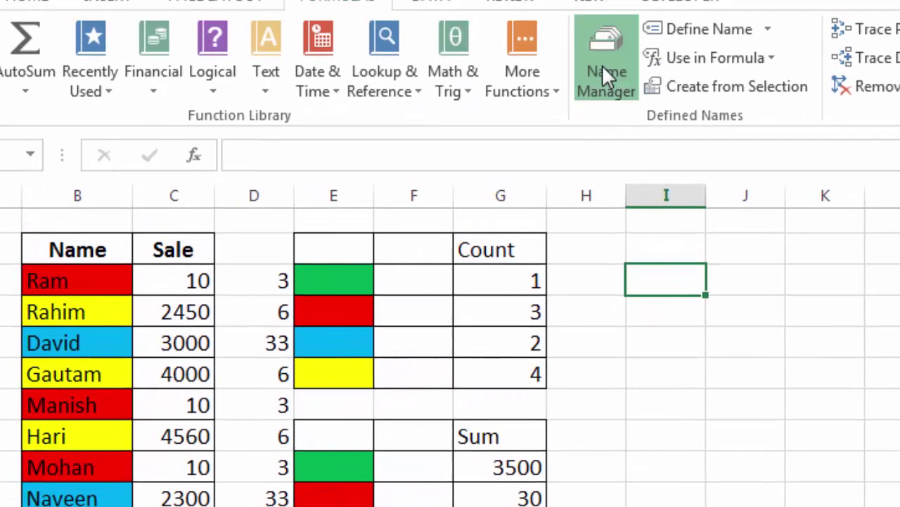
{"action": "left_click", "coordinate": [603, 56]}
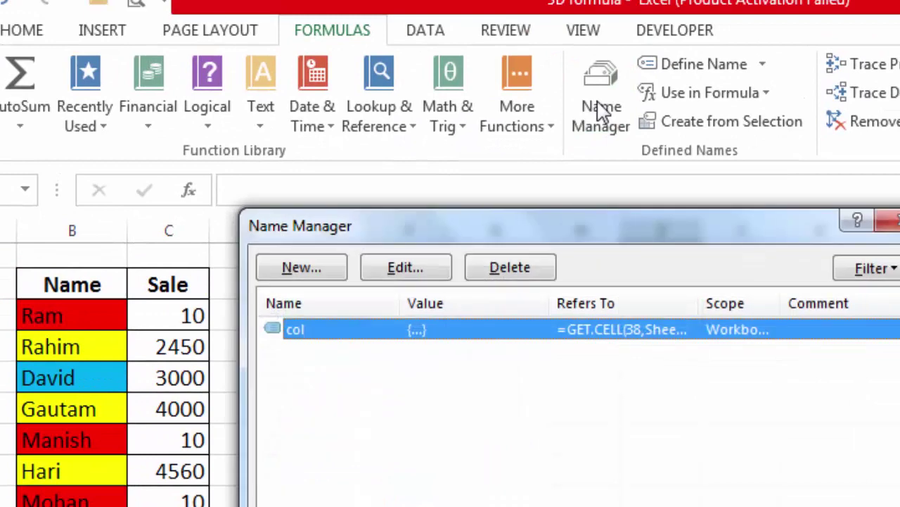
{"action": "left_click", "coordinate": [306, 276]}
{"action": "type", "text": "ccc"}
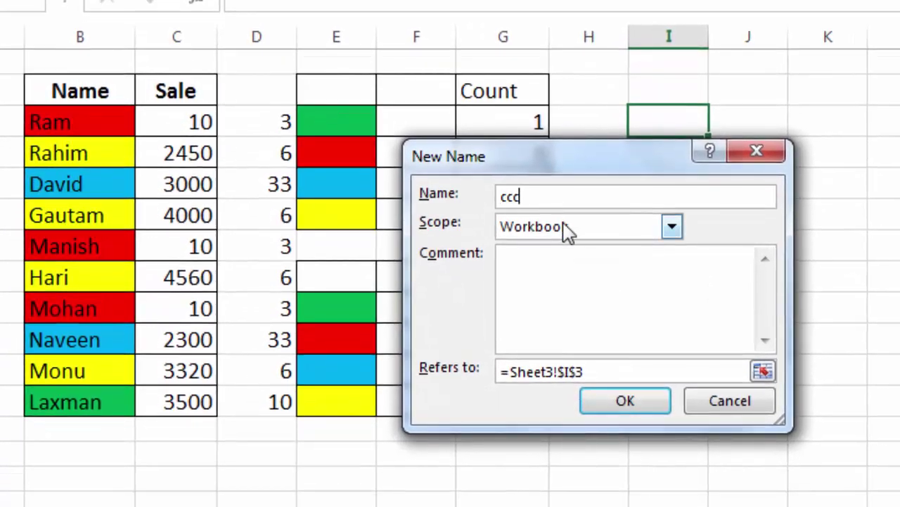
{"action": "left_click", "coordinate": [609, 367]}
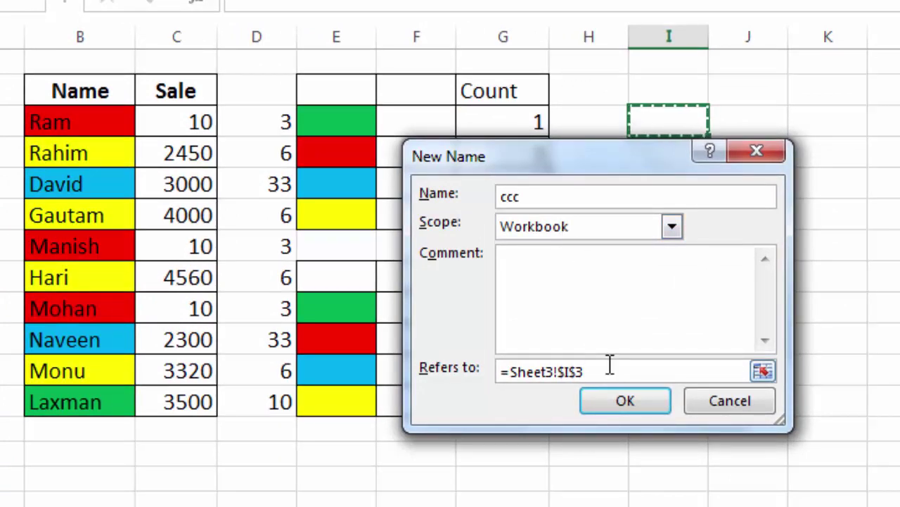
{"action": "key", "text": "BackSpace"}
{"action": "key", "text": "BackSpace"}
{"action": "key", "text": "BackSpace"}
{"action": "type", "text": "=get.cell(38,"}
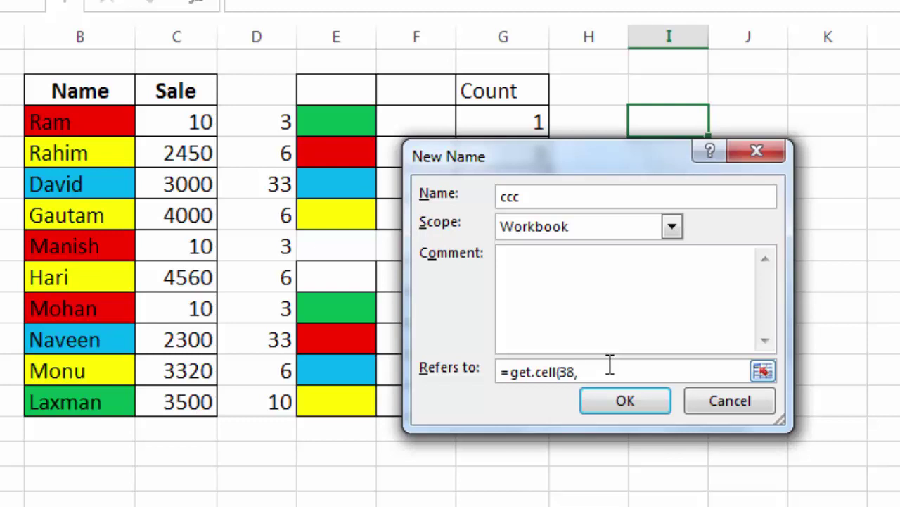
{"action": "left_click", "coordinate": [90, 122]}
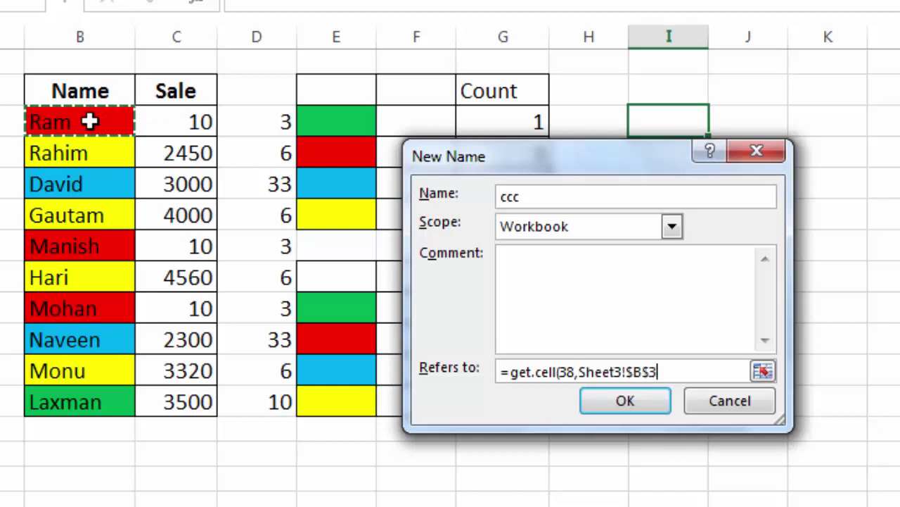
{"action": "left_click", "coordinate": [654, 372]}
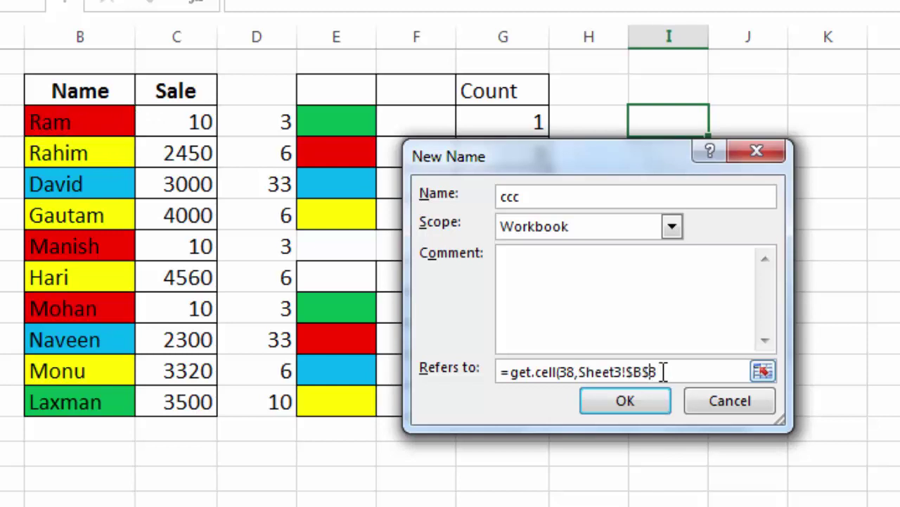
{"action": "key", "text": "BackSpace"}
{"action": "type", "text": ")"}
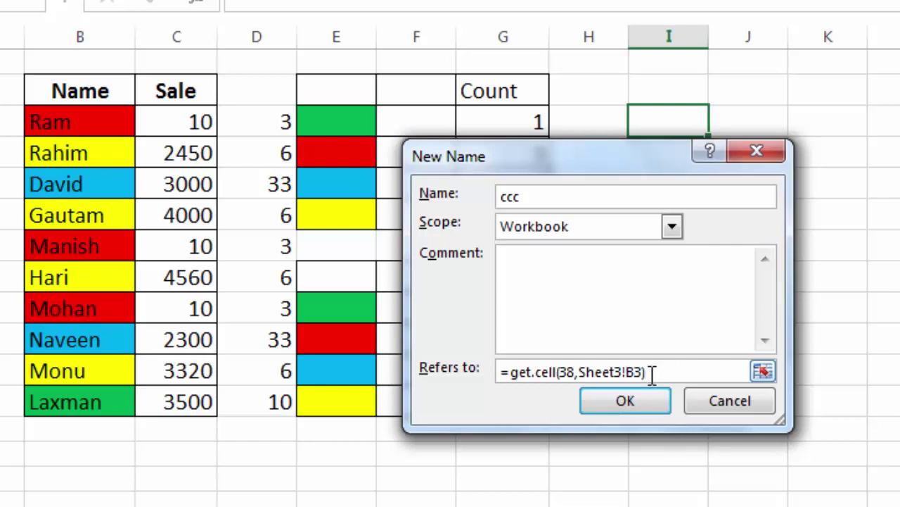
{"action": "left_click", "coordinate": [650, 401]}
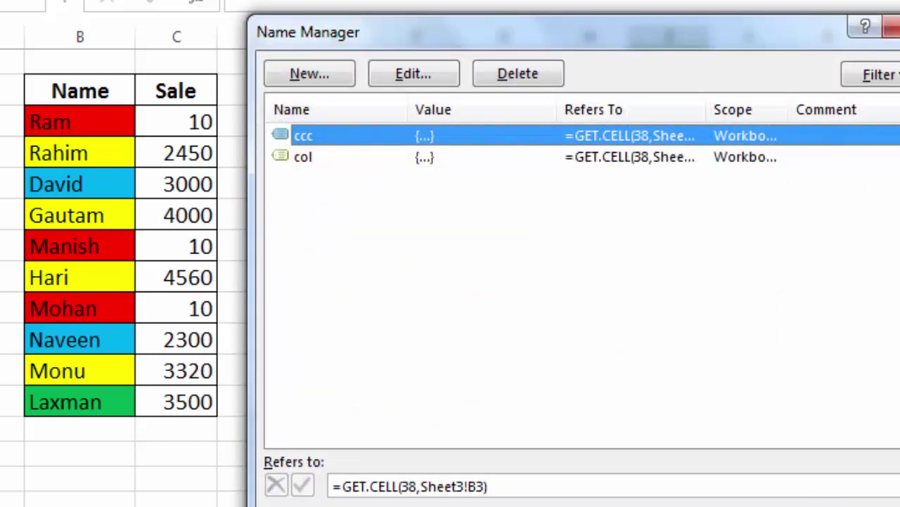
{"action": "key", "text": "Escape"}
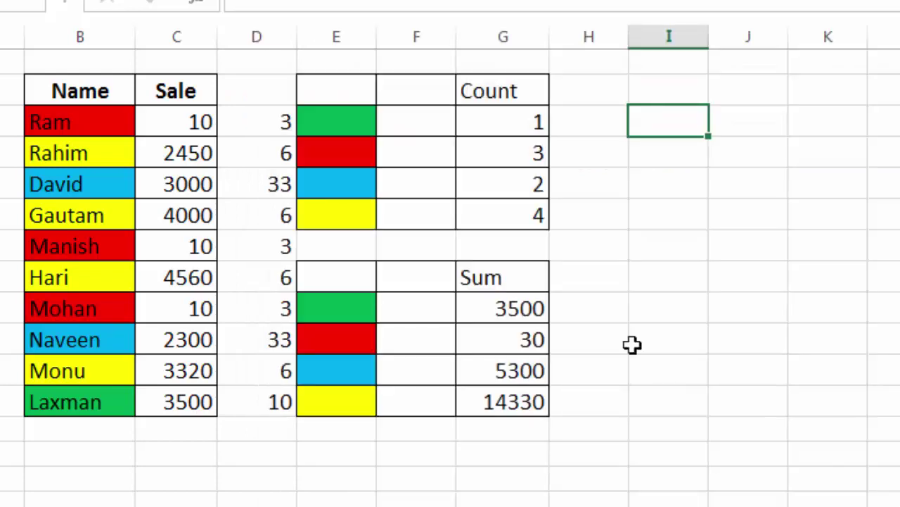
Enter =ccc in I3 and fill it down to I12 with Ctrl+D.
{"action": "type", "text": "=cc"}
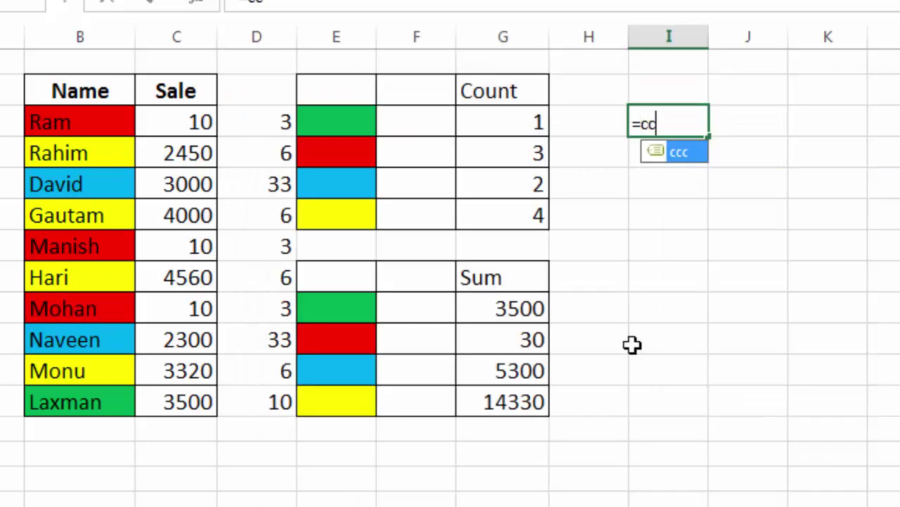
{"action": "type", "text": "c"}
{"action": "key", "text": "Return"}
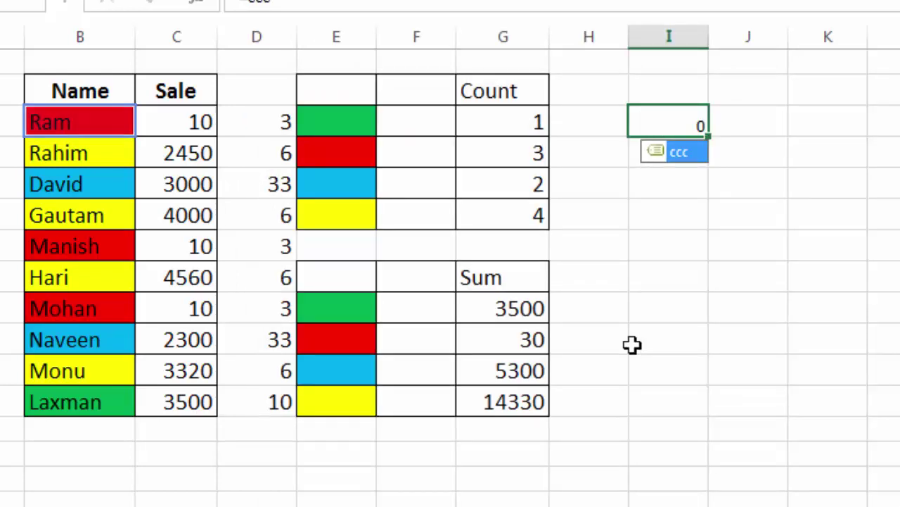
{"action": "key", "text": "Up"}
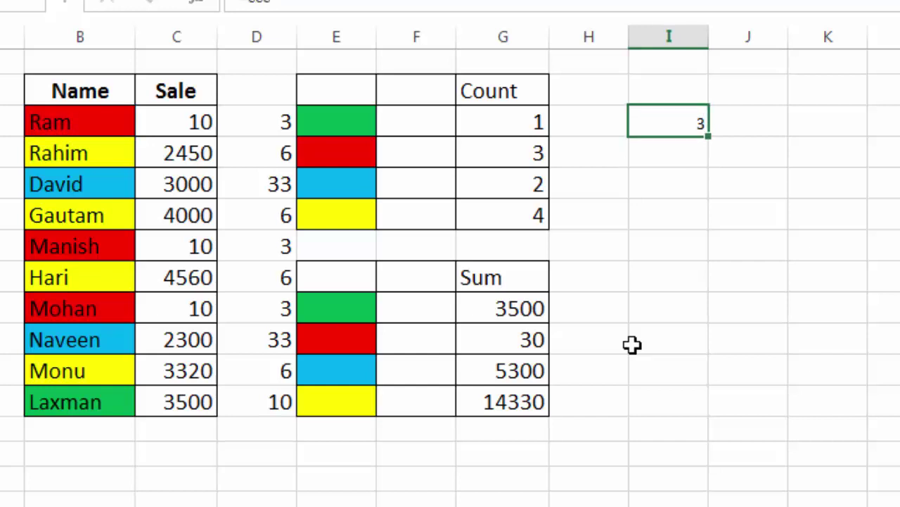
{"action": "key", "text": "shift+Down"}
{"action": "key", "text": "shift+Down"}
{"action": "key", "text": "shift+Down"}
{"action": "key", "text": "shift+Down"}
{"action": "key", "text": "shift+Down"}
{"action": "key", "text": "shift+Down"}
{"action": "key", "text": "shift+Down"}
{"action": "key", "text": "shift+Down"}
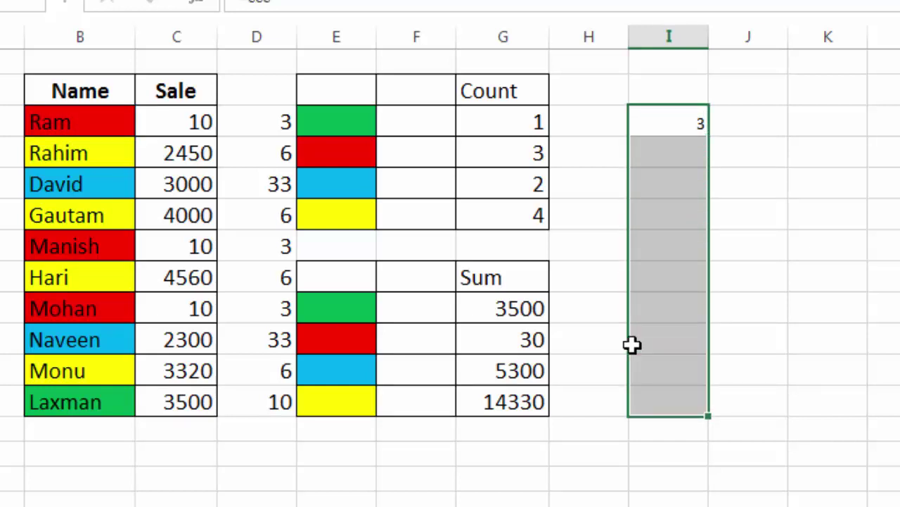
{"action": "key", "text": "ctrl+d"}
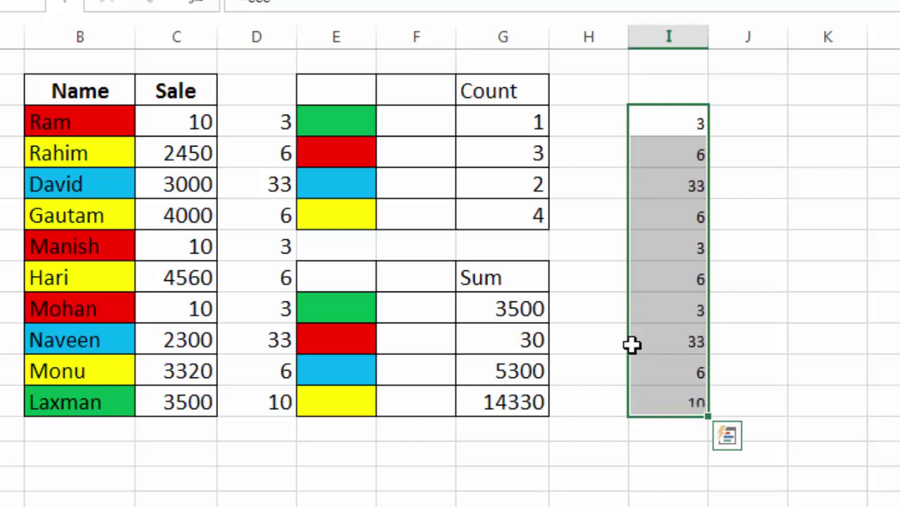
Copy the four colour swatches E3:E6 into J3:J6.
{"action": "key", "text": "Right"}
{"action": "key", "text": "Right"}
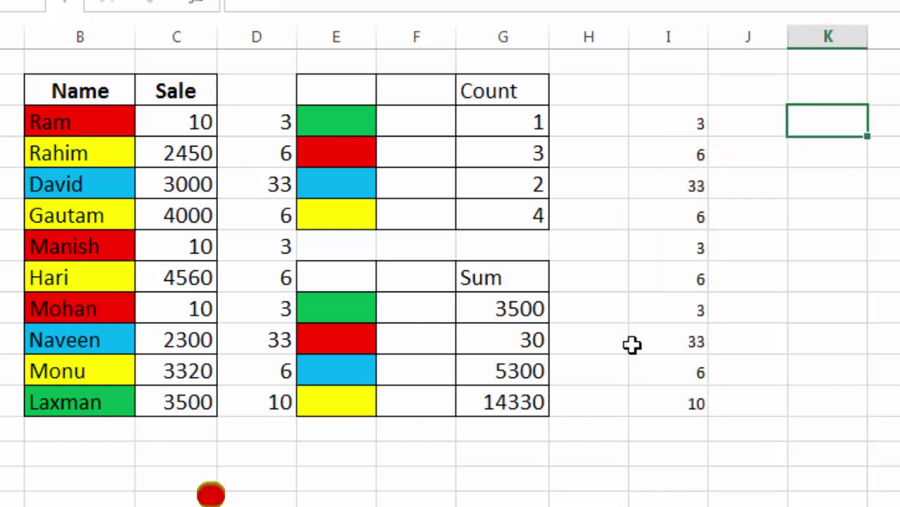
{"action": "left_click_drag", "start_coordinate": [351, 120], "coordinate": [350, 209]}
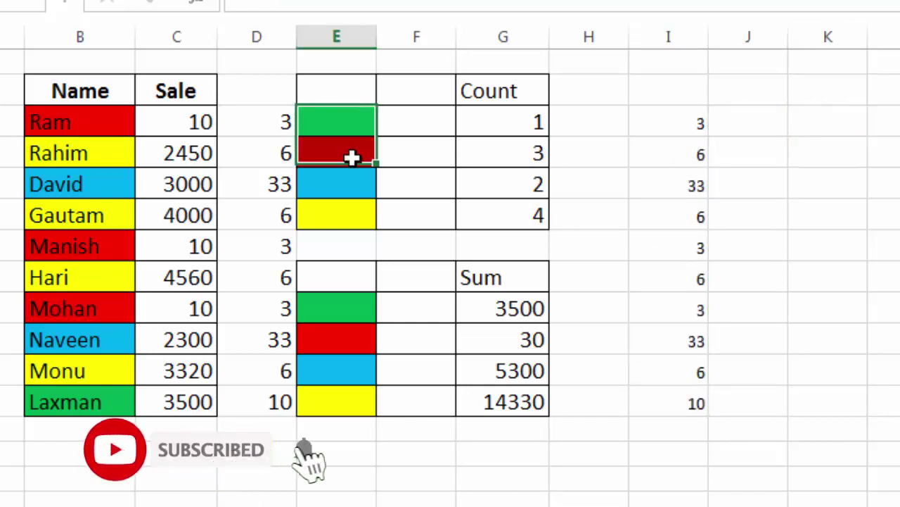
{"action": "key", "text": "ctrl+c"}
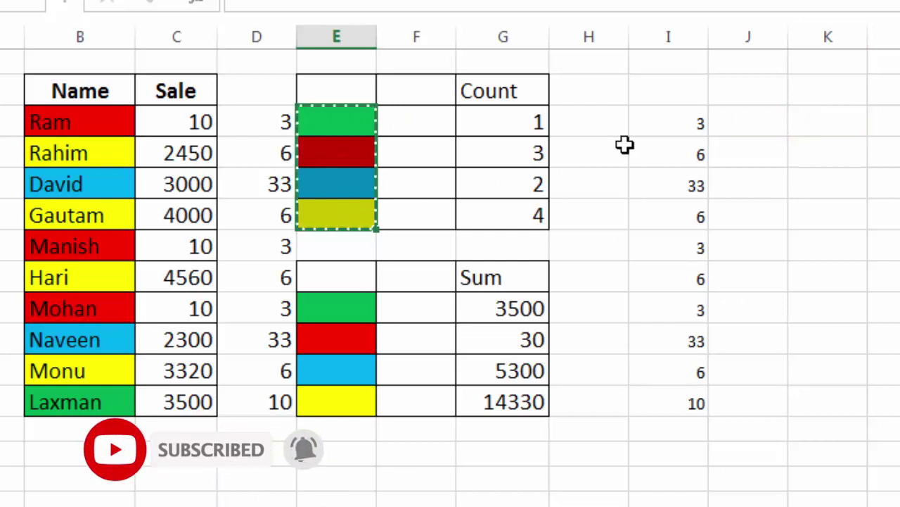
{"action": "left_click", "coordinate": [782, 132]}
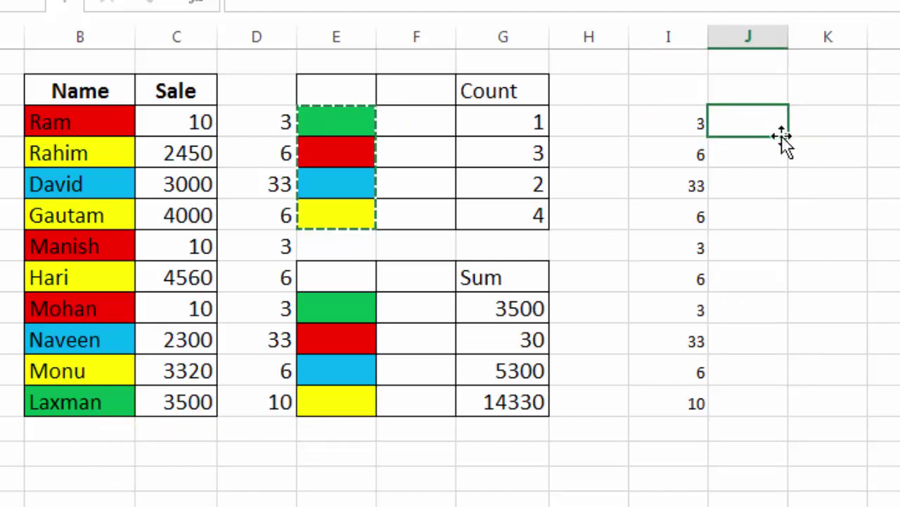
{"action": "key", "text": "ctrl+v"}
{"action": "left_click", "coordinate": [809, 129]}
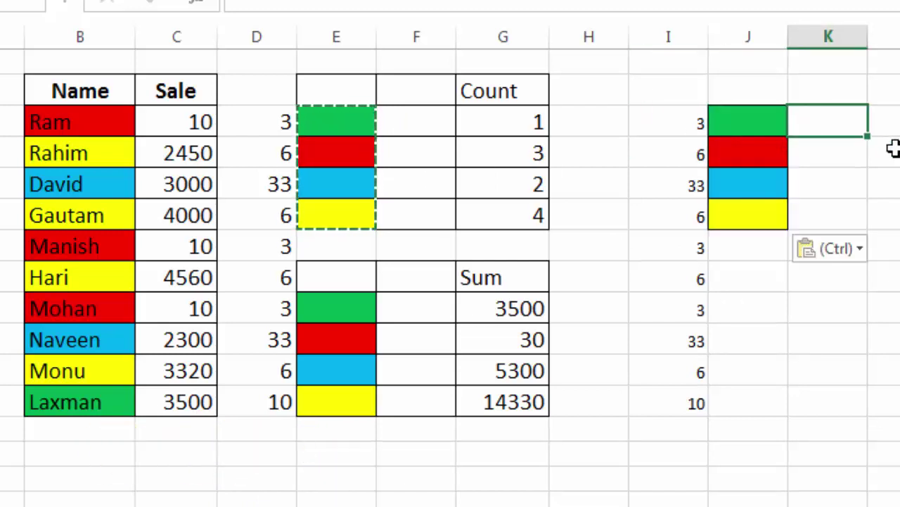
Enter =COUNTIF(I3:I12,col) in K3 to count the colour codes matching col.
{"action": "type", "text": "=co"}
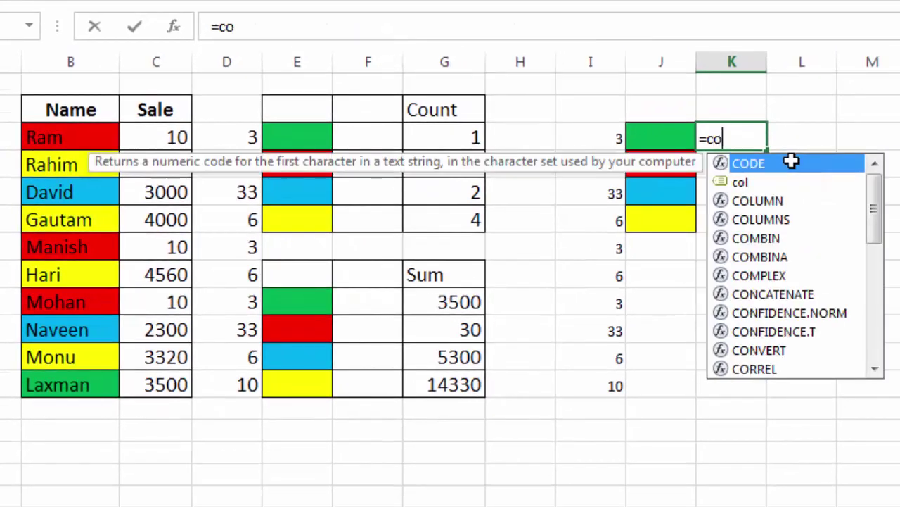
{"action": "type", "text": "untif"}
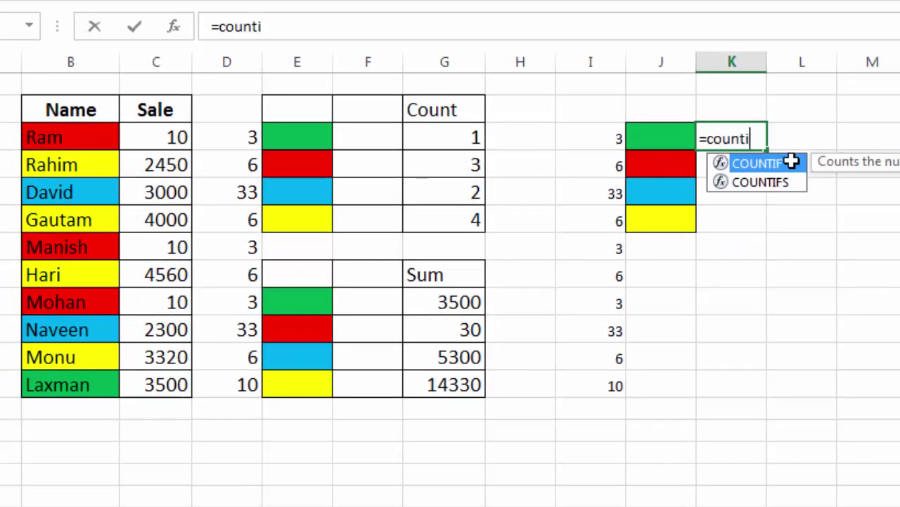
{"action": "type", "text": "("}
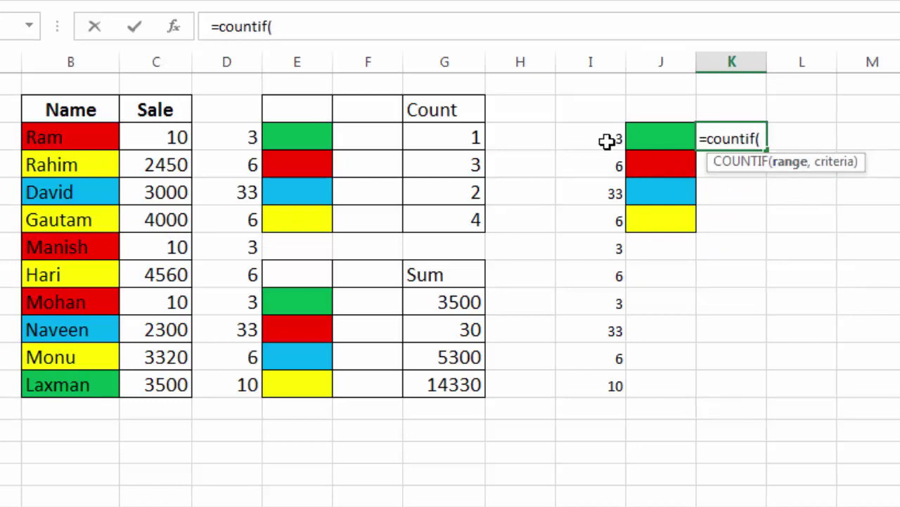
{"action": "left_click_drag", "start_coordinate": [605, 139], "coordinate": [617, 374]}
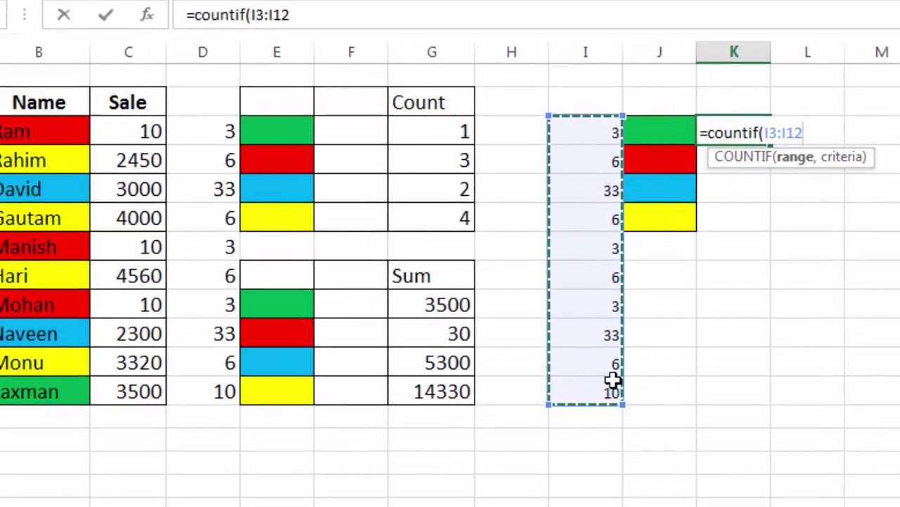
{"action": "type", "text": ","}
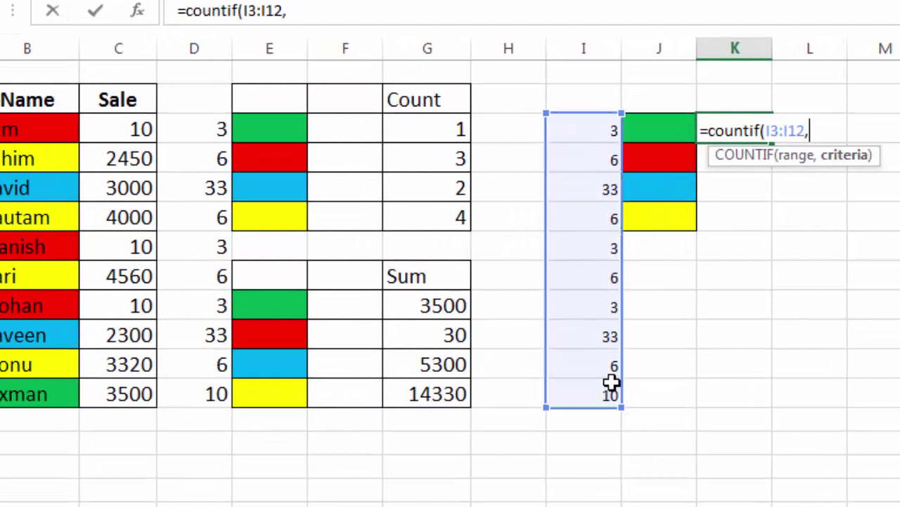
{"action": "type", "text": "ccc"}
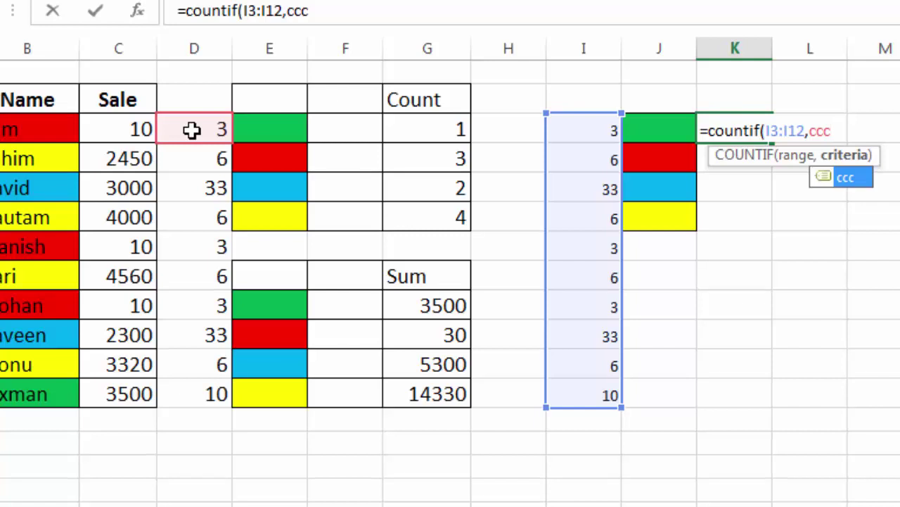
{"action": "key", "text": "BackSpace"}
{"action": "key", "text": "BackSpace"}
{"action": "key", "text": "BackSpace"}
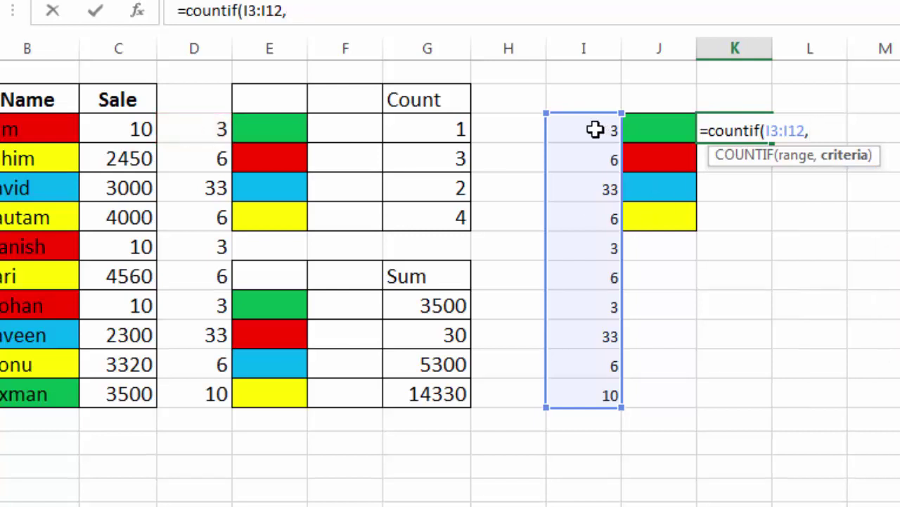
{"action": "type", "text": "col"}
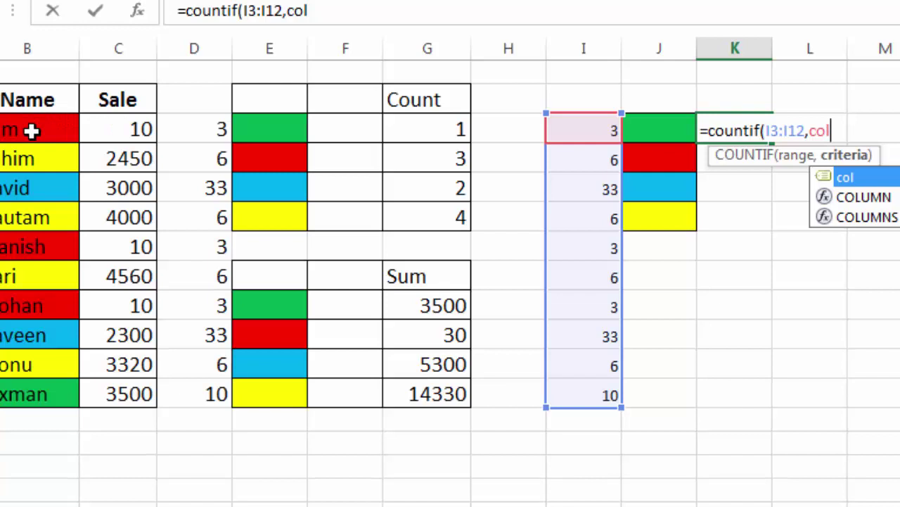
{"action": "type", "text": ")"}
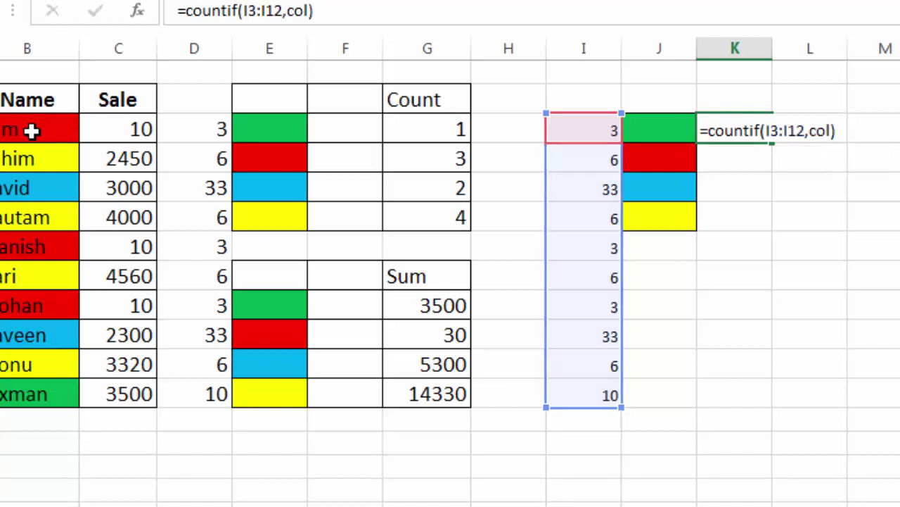
{"action": "key", "text": "Return"}
{"action": "left_click", "coordinate": [94, 126]}
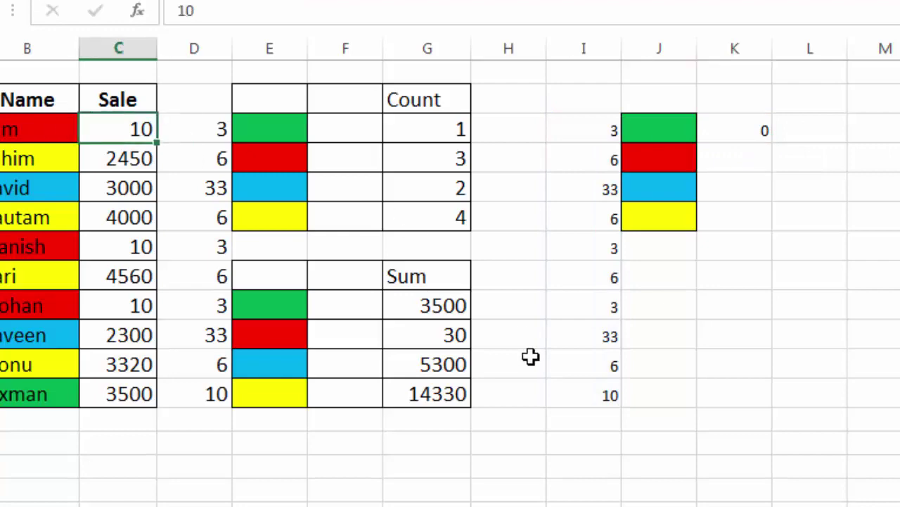
{"action": "key", "text": "ctrl+shift+plus"}
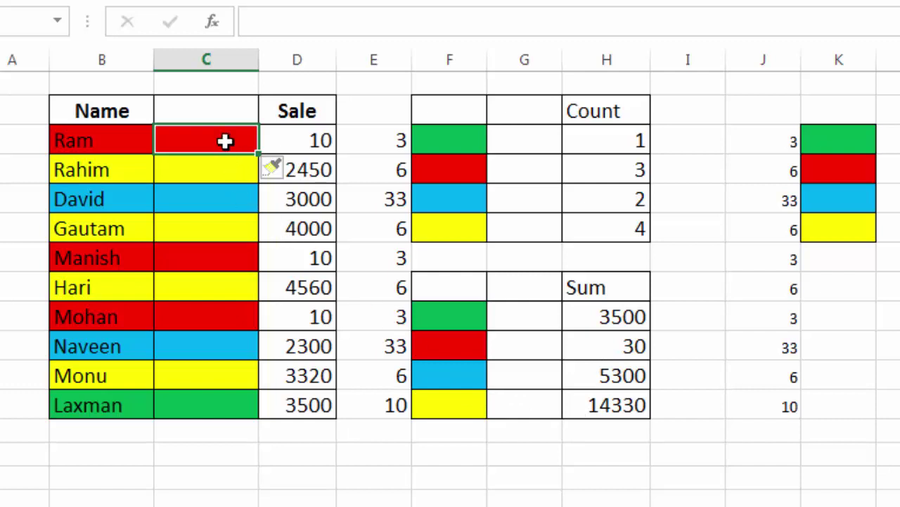
{"action": "left_click_drag", "start_coordinate": [225, 142], "coordinate": [232, 404]}
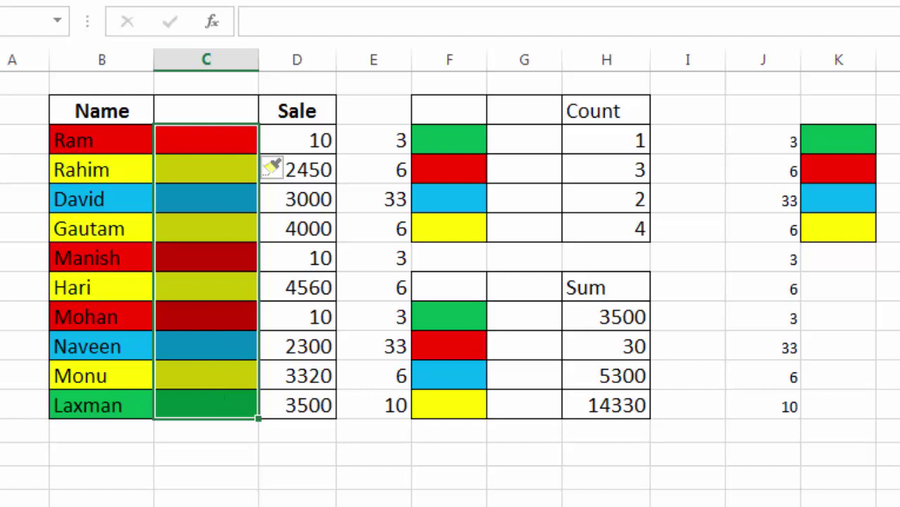
{"action": "key", "text": "ctrl+z"}
{"action": "left_click", "coordinate": [221, 150]}
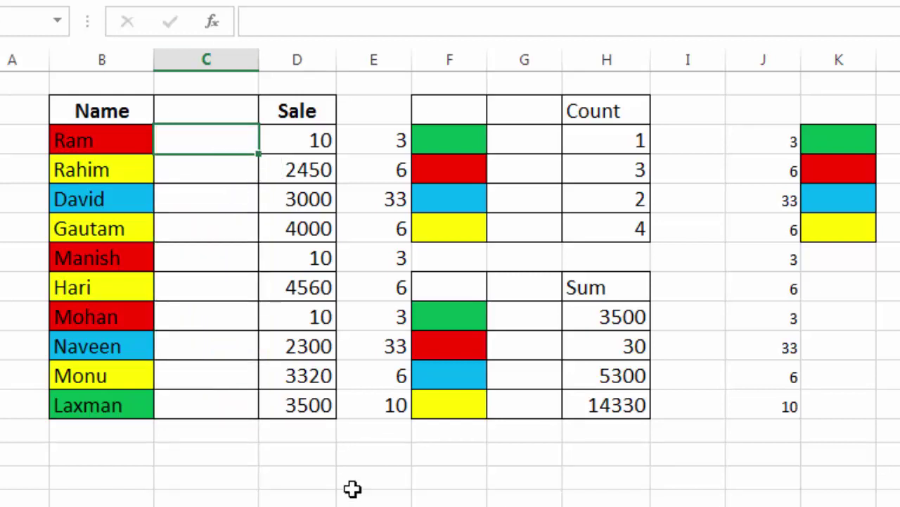
{"action": "type", "text": "="}
{"action": "type", "text": "col"}
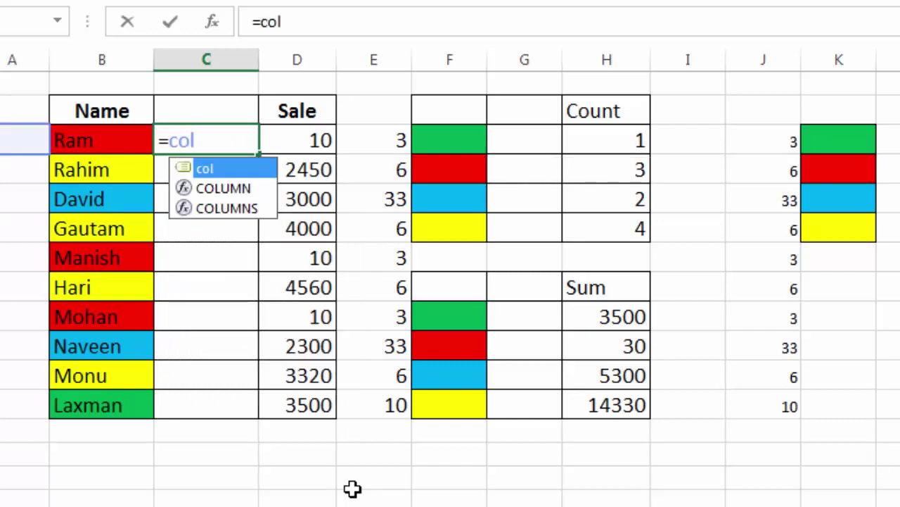
{"action": "key", "text": "Return"}
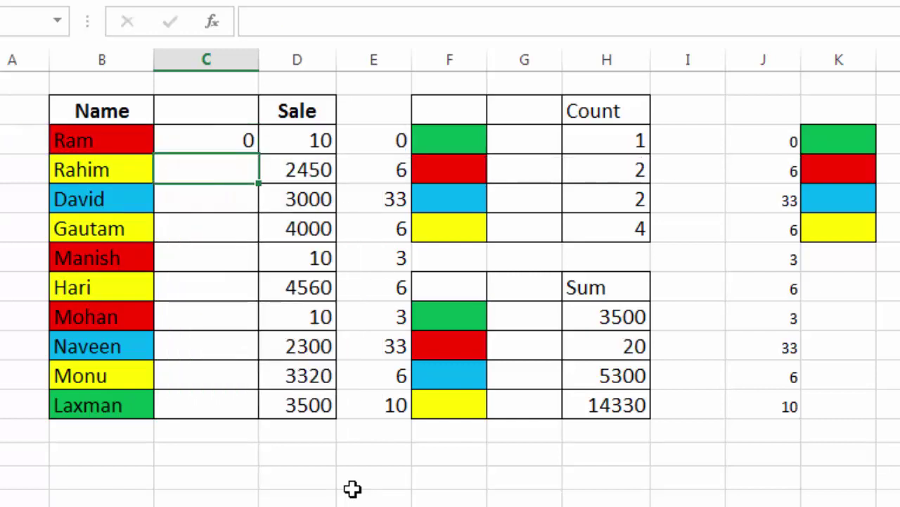
{"action": "key", "text": "Up"}
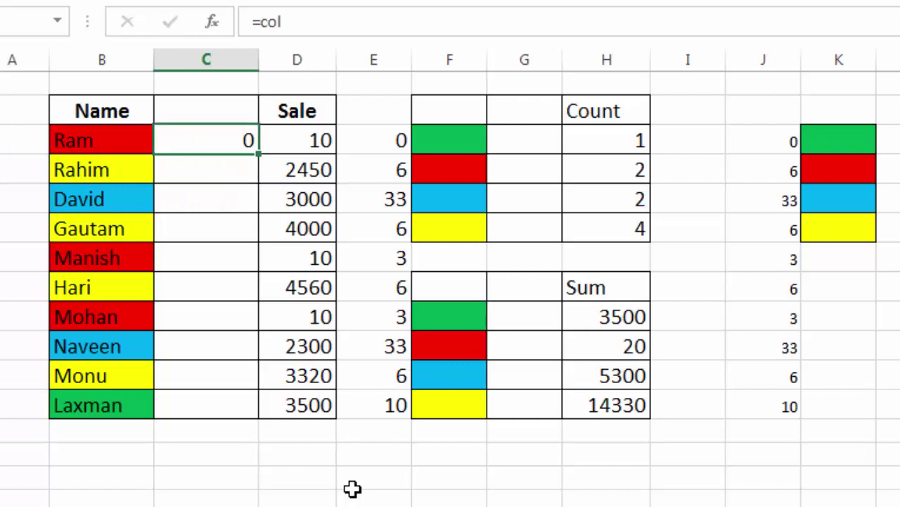
{"action": "key", "text": "Right"}
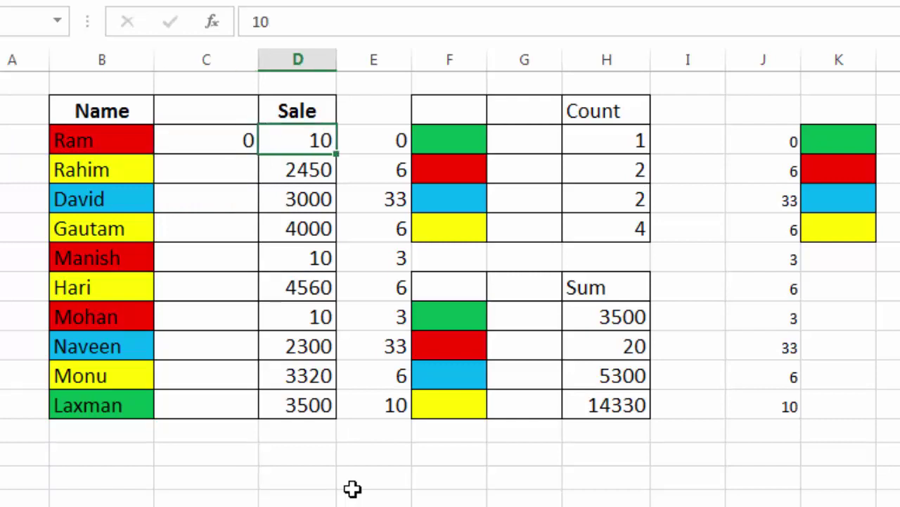
{"action": "key", "text": "Left"}
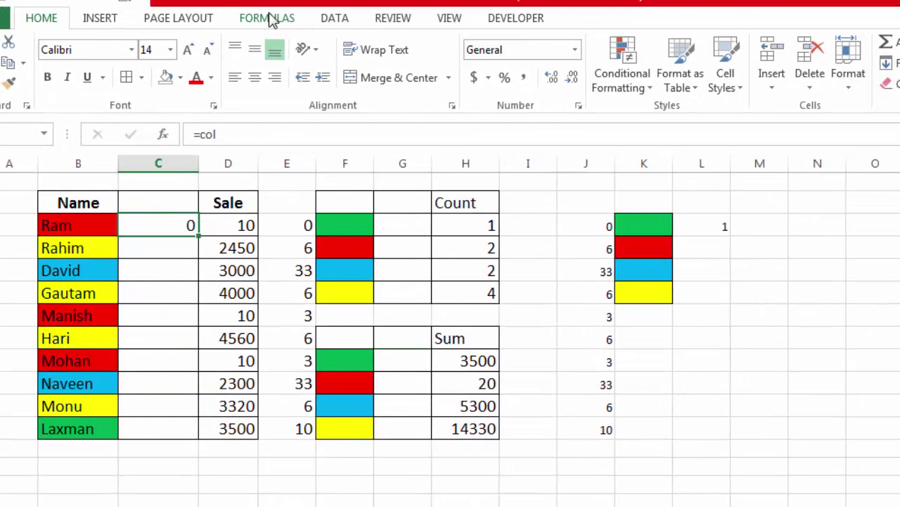
Redefine the name col as =GET.CELL(38,Sheet3!B3) in Name Manager so C3 returns 3.
{"action": "left_click", "coordinate": [271, 20]}
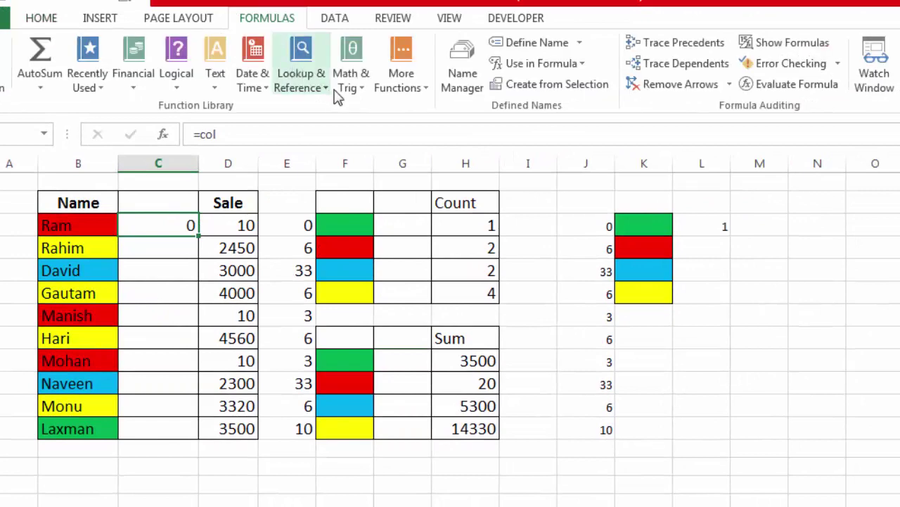
{"action": "left_click", "coordinate": [462, 81]}
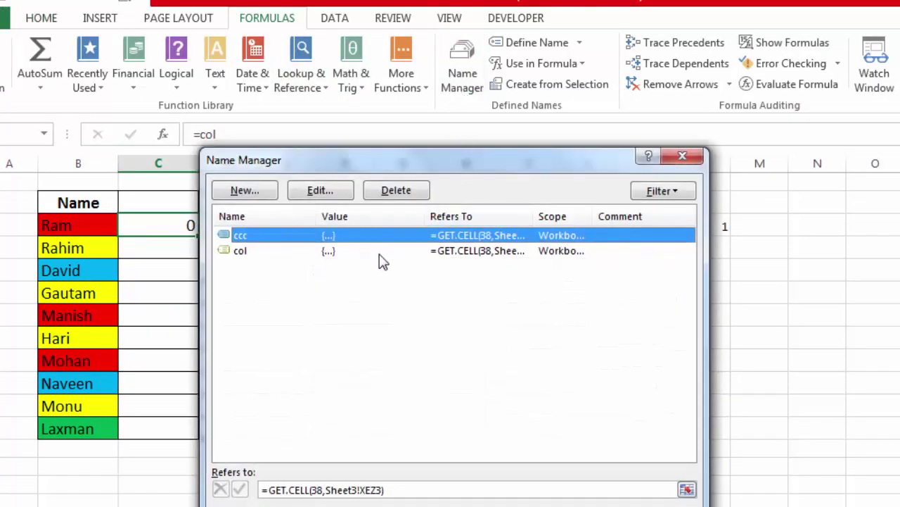
{"action": "left_click", "coordinate": [282, 252]}
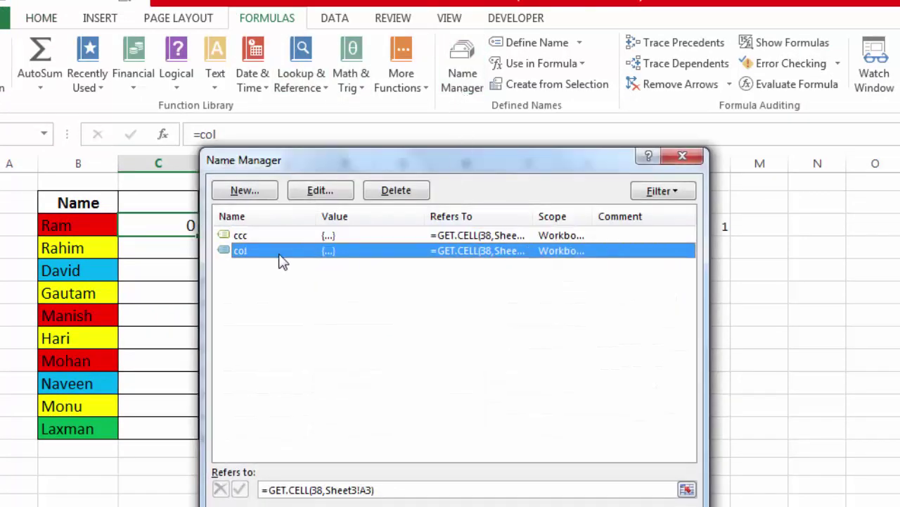
{"action": "left_click", "coordinate": [330, 201]}
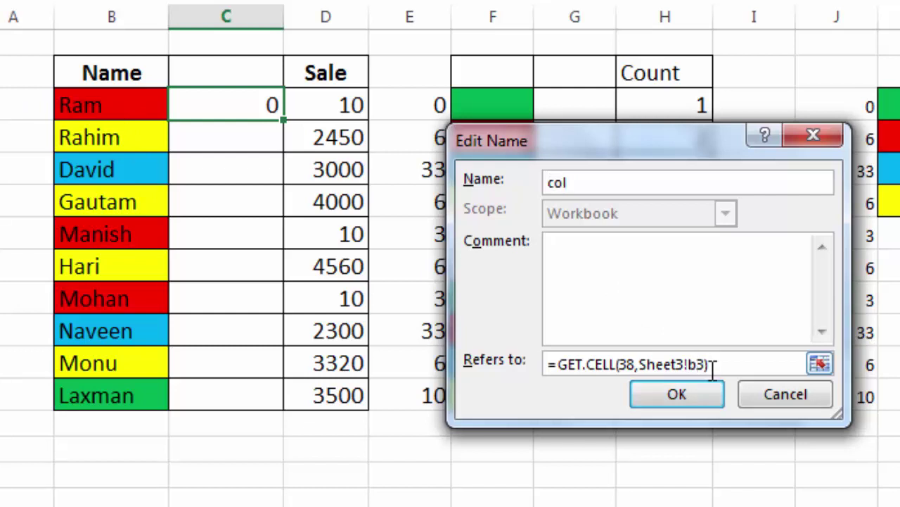
{"action": "left_click", "coordinate": [705, 392]}
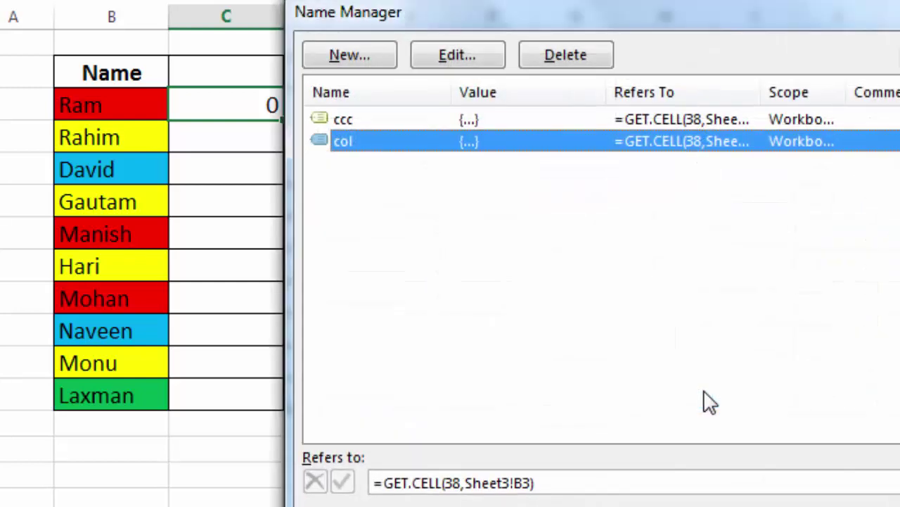
{"action": "key", "text": "Escape"}
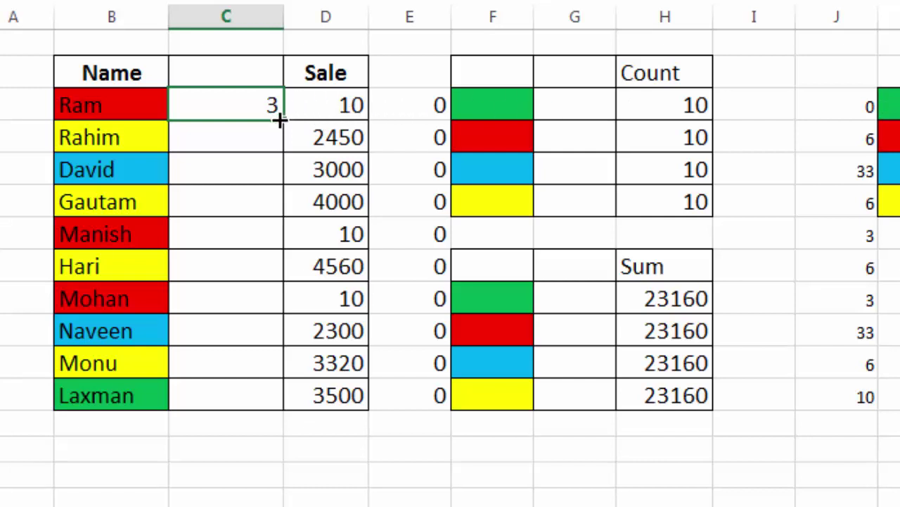
Fill the colour-code formula down C3:C12 and enter =COUNTIF(C3:C12,col) in G3.
{"action": "left_click_drag", "start_coordinate": [284, 120], "coordinate": [279, 403]}
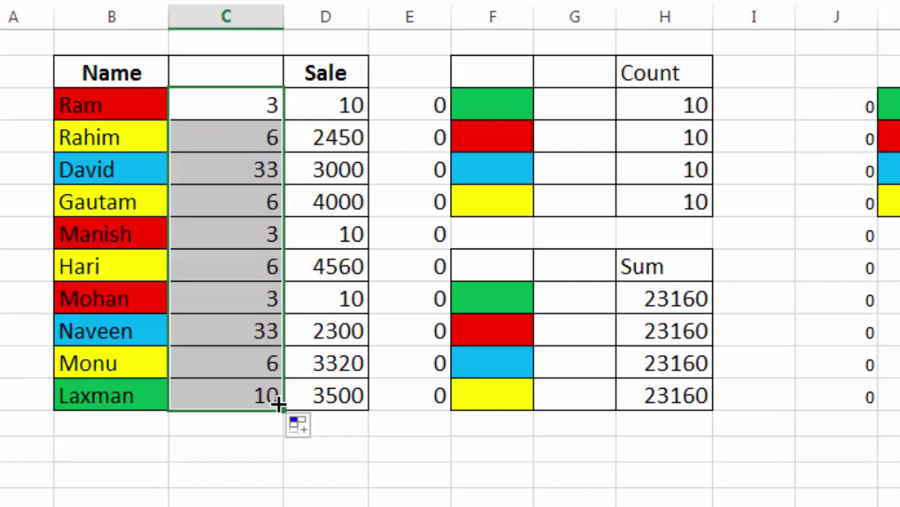
{"action": "left_click", "coordinate": [565, 109]}
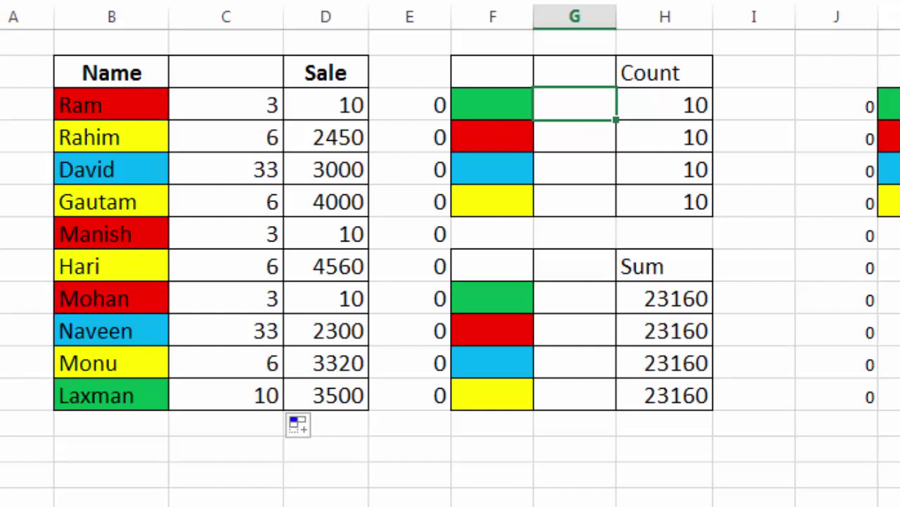
{"action": "type", "text": "=cou"}
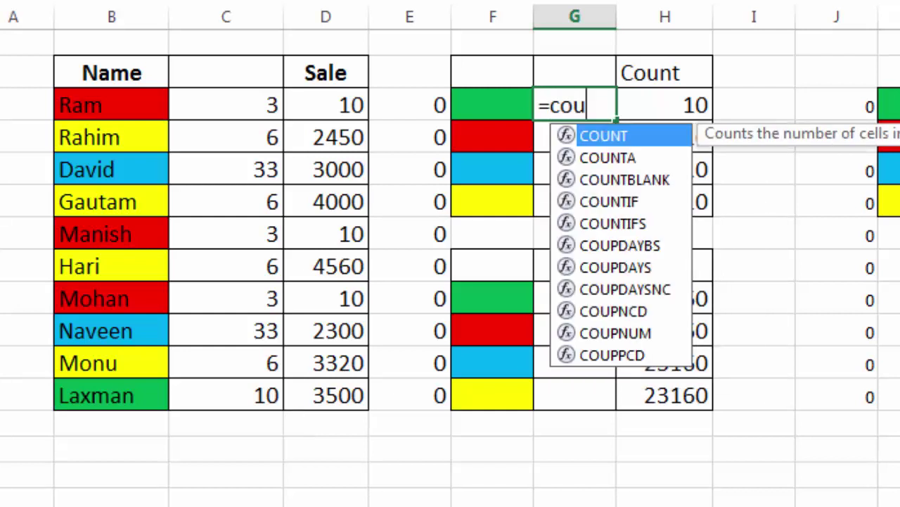
{"action": "type", "text": "ntif("}
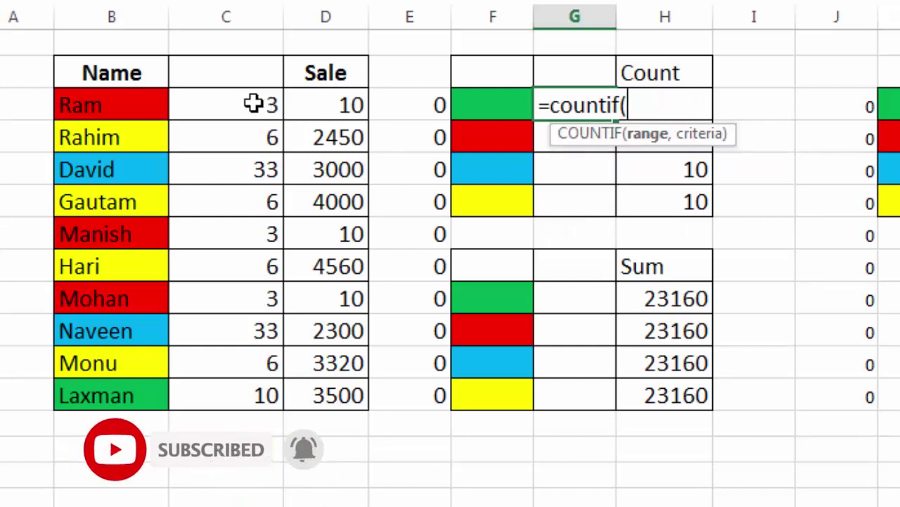
{"action": "left_click_drag", "start_coordinate": [255, 102], "coordinate": [262, 380]}
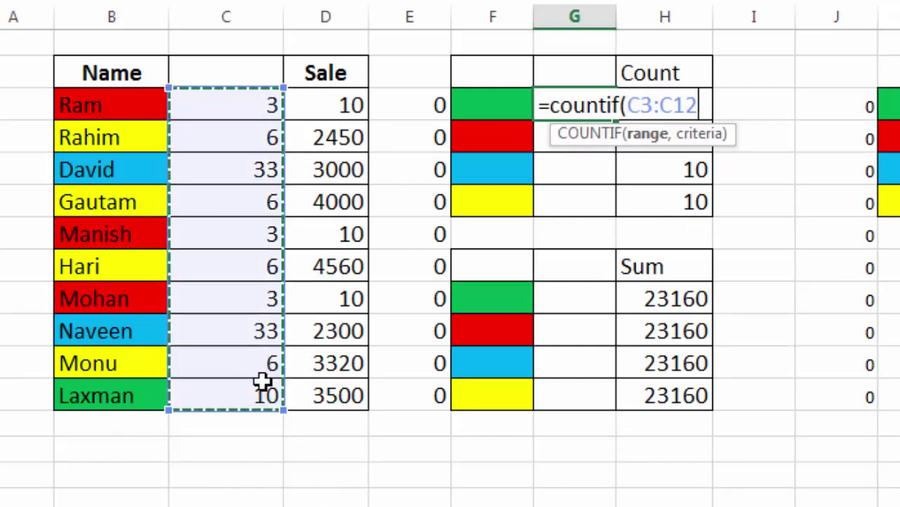
{"action": "type", "text": ","}
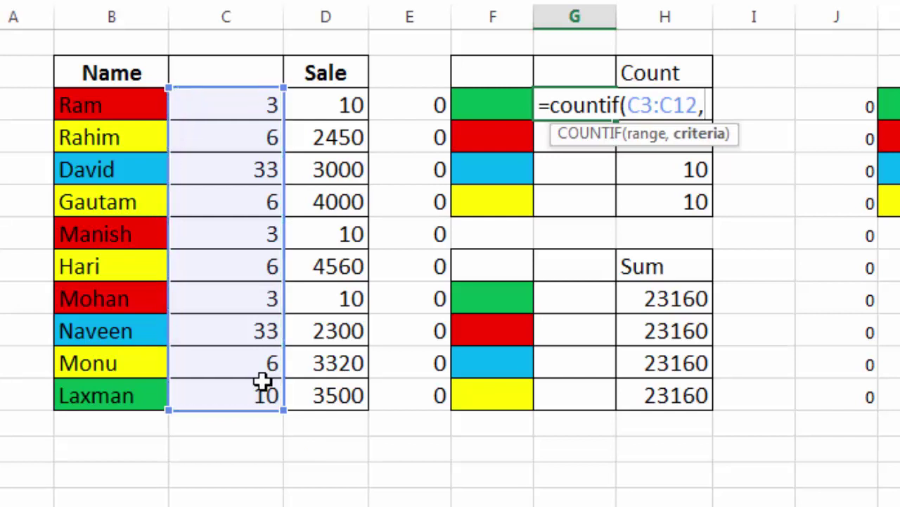
{"action": "type", "text": "col"}
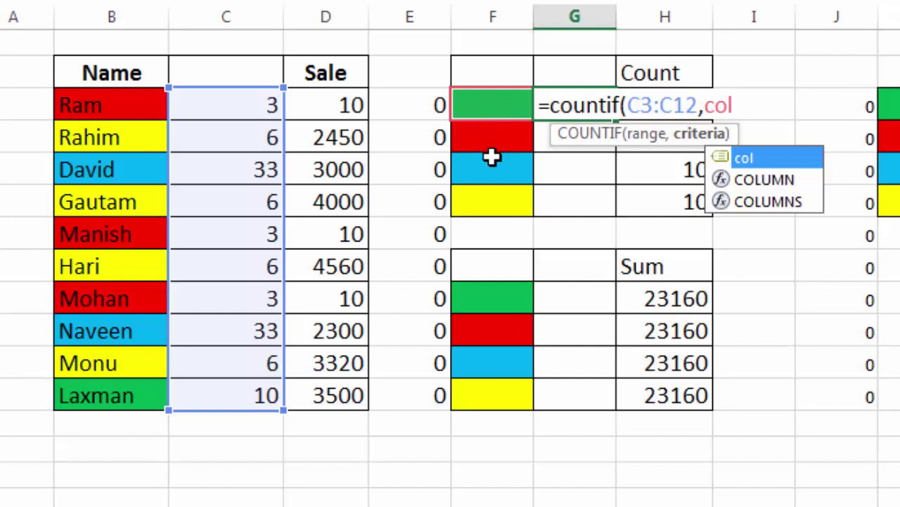
{"action": "type", "text": ")"}
{"action": "key", "text": "Return"}
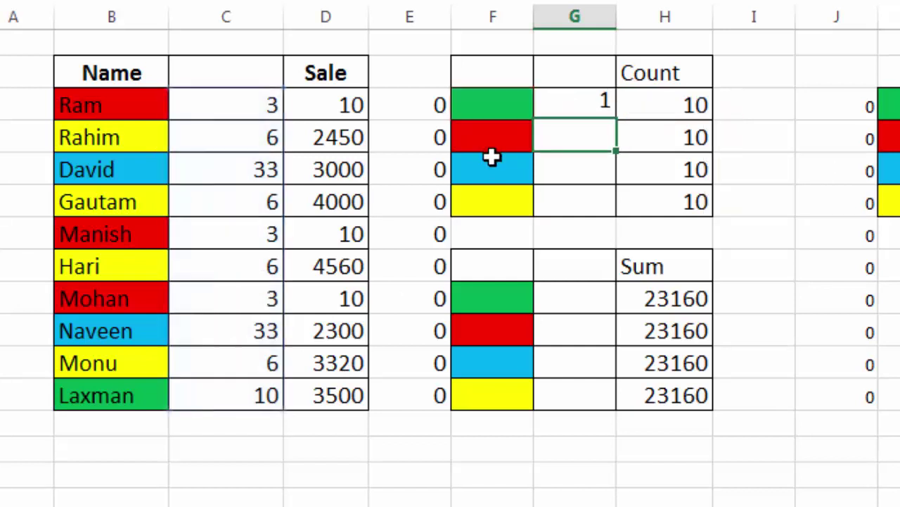
Copy the G3 count formula down to G6, giving counts 1, 2, 2, 3.
{"action": "left_click", "coordinate": [609, 108]}
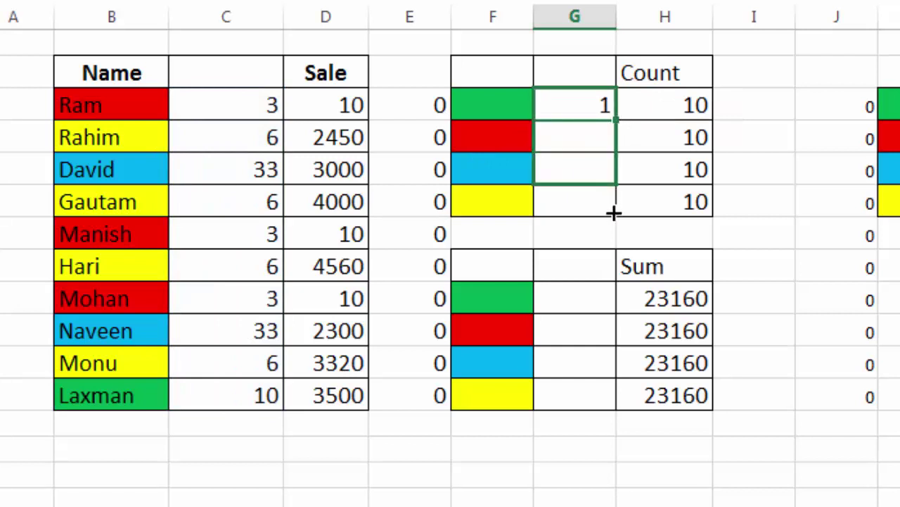
{"action": "left_click_drag", "start_coordinate": [617, 151], "coordinate": [617, 218]}
{"action": "left_click", "coordinate": [890, 298]}
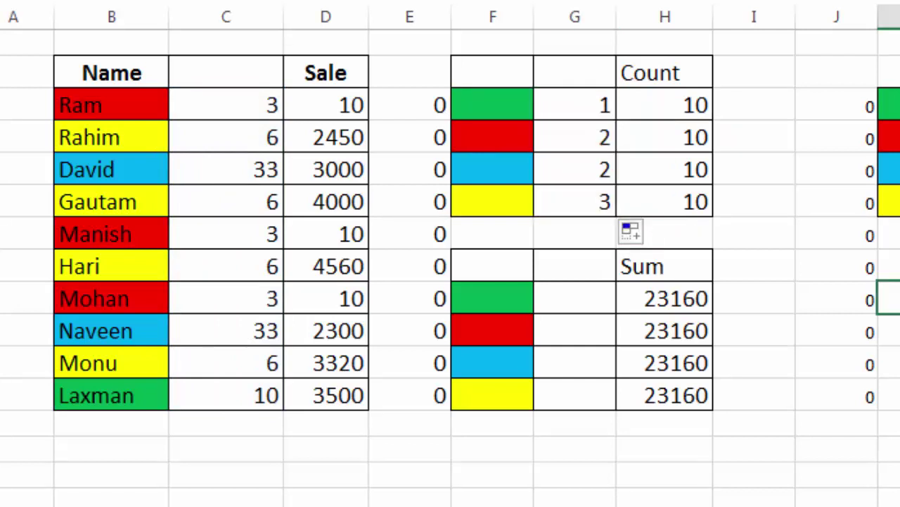
{"action": "left_click", "coordinate": [778, 333]}
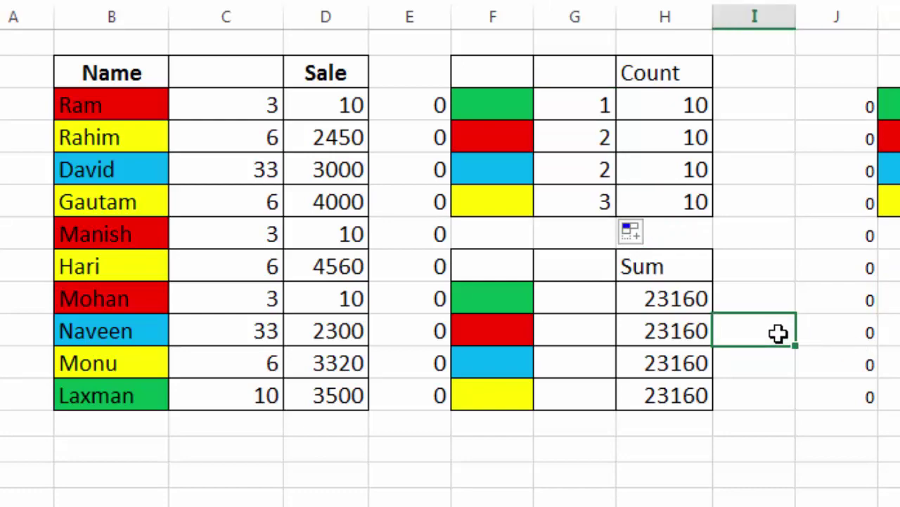
Save the workbook with Ctrl+S, continuing as a normal workbook.
{"action": "key", "text": "ctrl+s"}
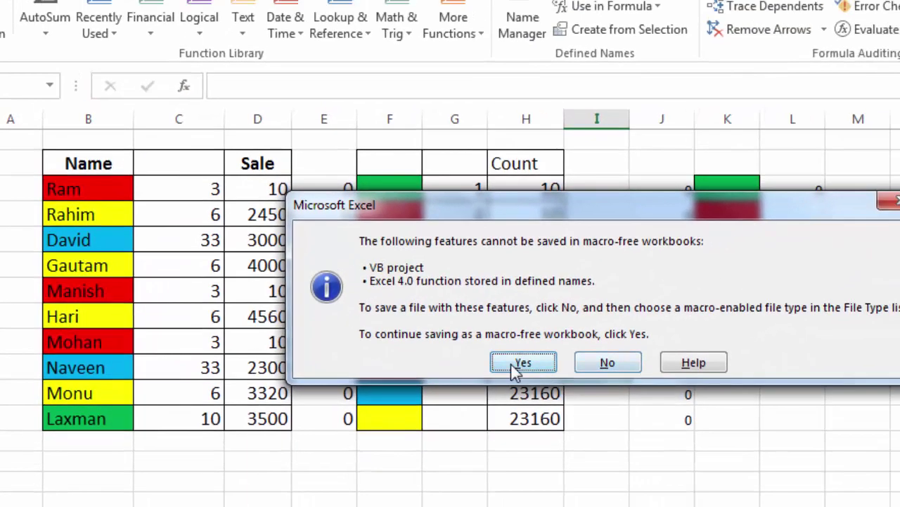
{"action": "left_click", "coordinate": [514, 369]}
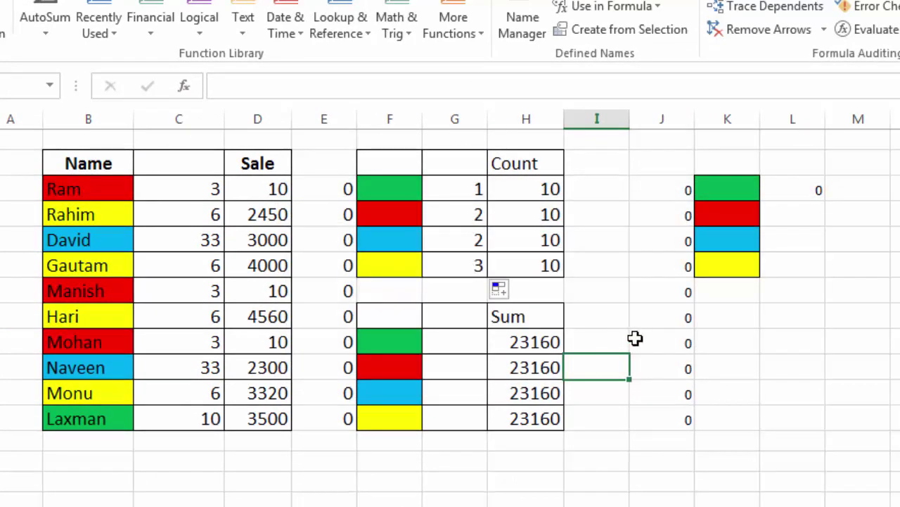
{"action": "left_click", "coordinate": [745, 345]}
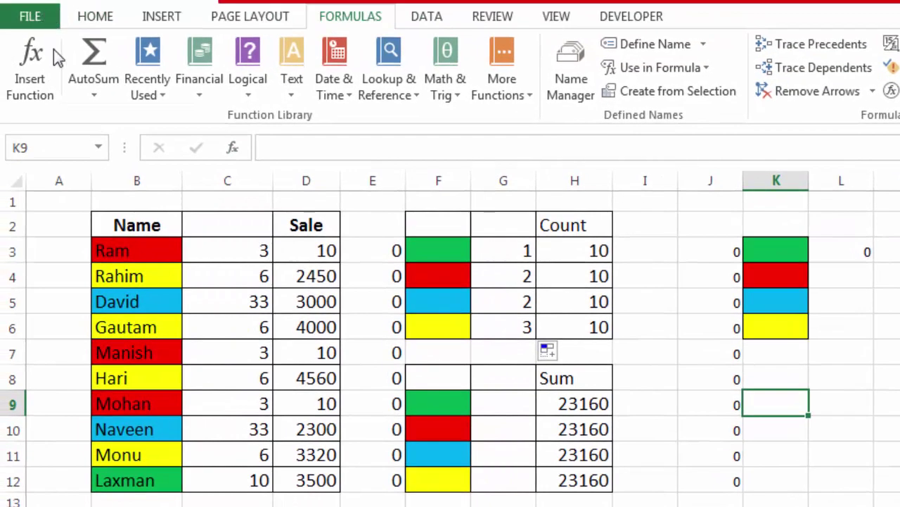
Save a copy named '3D formula' in My Documents as an Excel Macro-Enabled Workbook.
{"action": "left_click", "coordinate": [29, 15]}
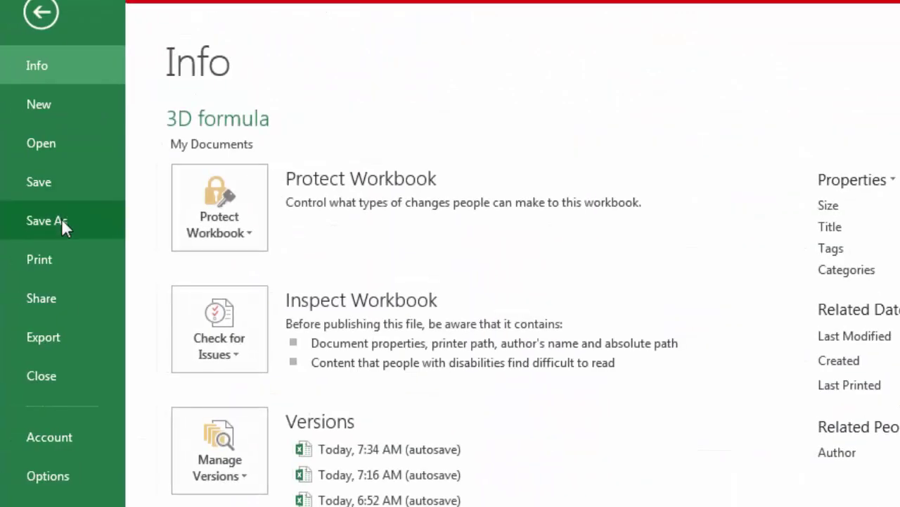
{"action": "left_click", "coordinate": [61, 218]}
{"action": "left_click", "coordinate": [602, 211]}
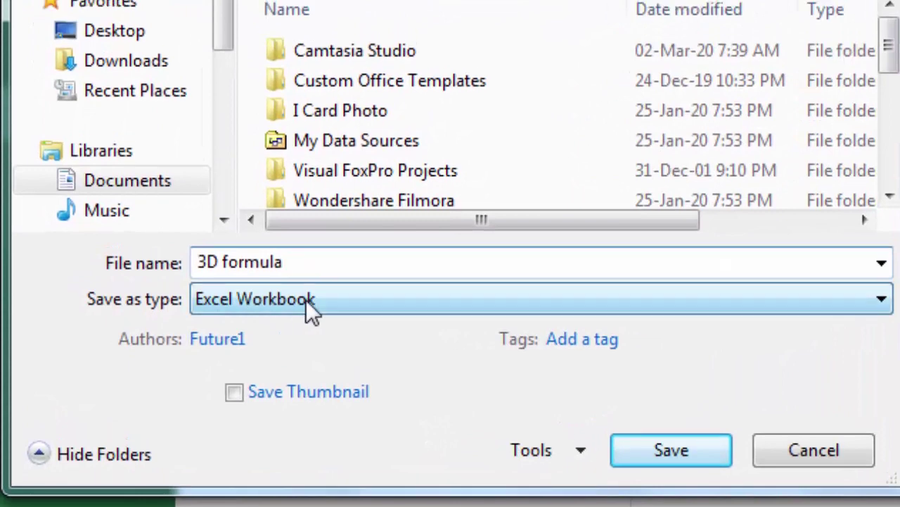
{"action": "left_click", "coordinate": [310, 292]}
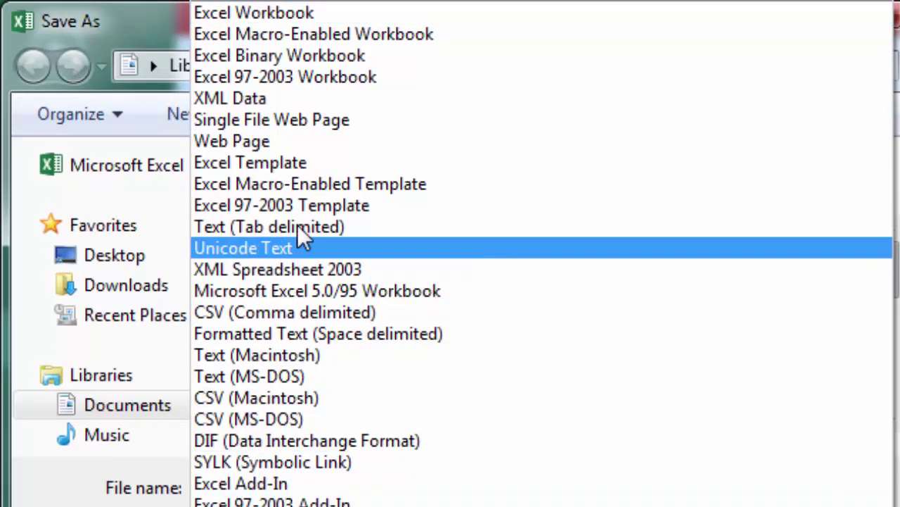
{"action": "left_click", "coordinate": [330, 34]}
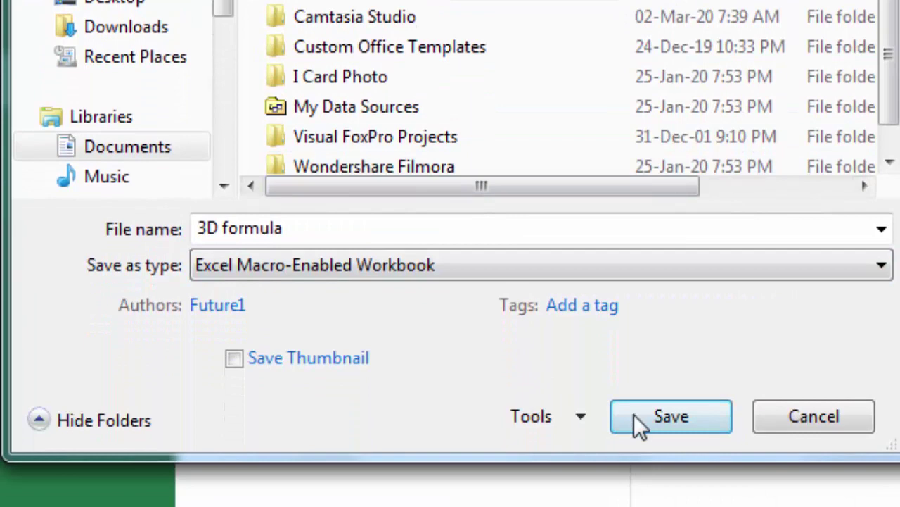
{"action": "left_click", "coordinate": [655, 413]}
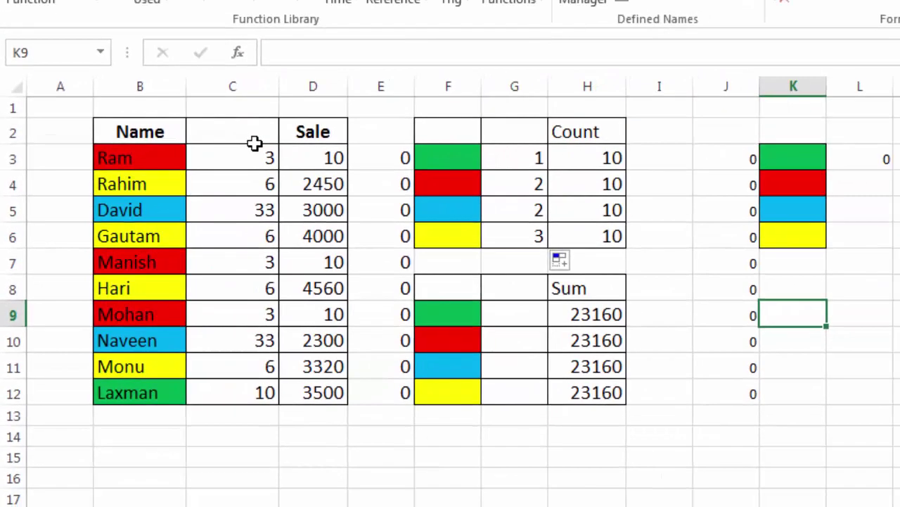
{"action": "left_click_drag", "start_coordinate": [273, 133], "coordinate": [266, 422]}
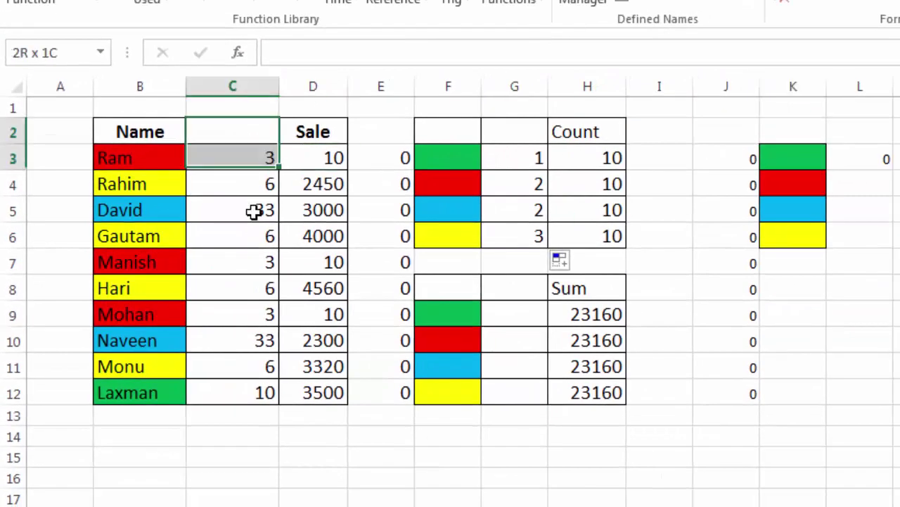
{"action": "left_click", "coordinate": [376, 452]}
{"action": "left_click", "coordinate": [515, 453]}
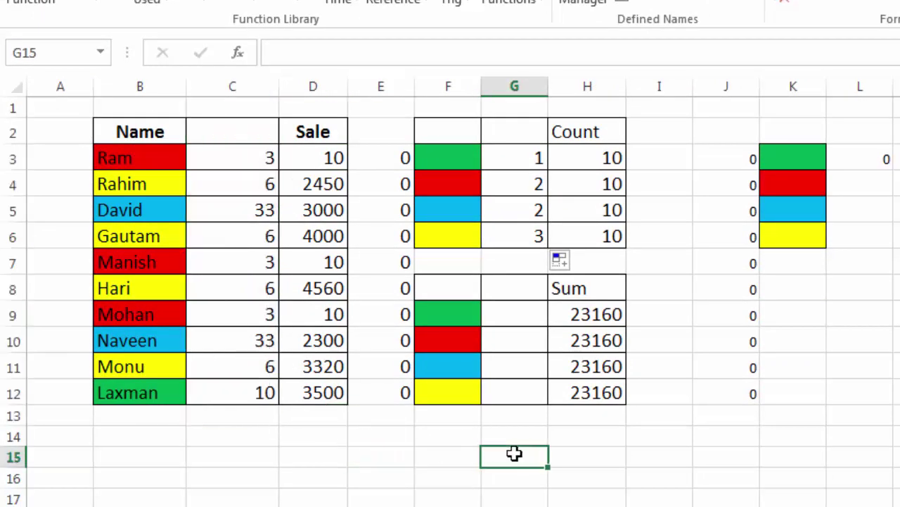